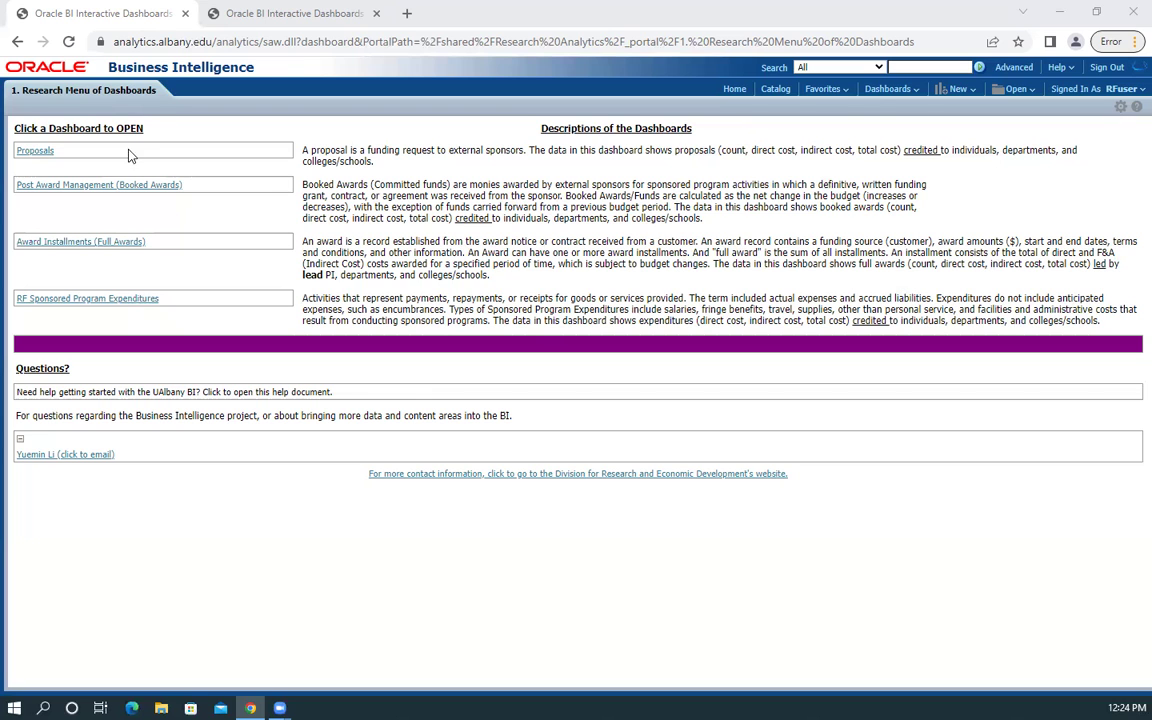
Switch to the booked awards dashboard, view the Booked Award Details page, and return to Booked Award Summary FYTD.
{"action": "left_click", "coordinate": [277, 22]}
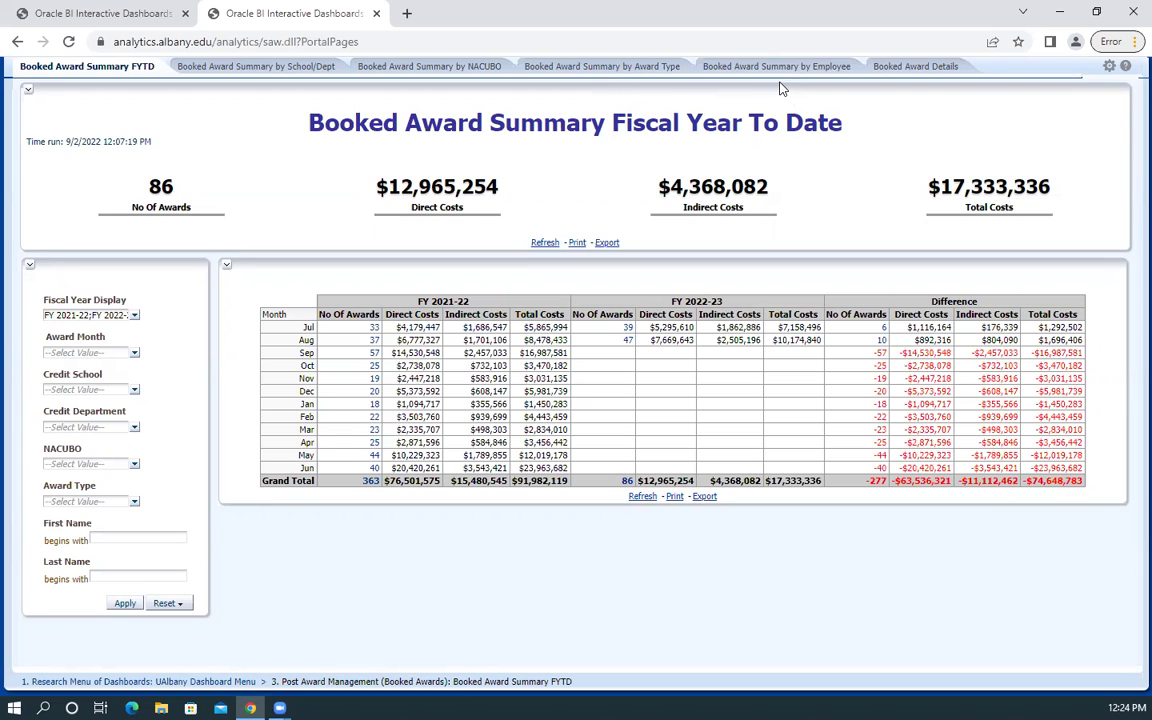
{"action": "left_click", "coordinate": [928, 70]}
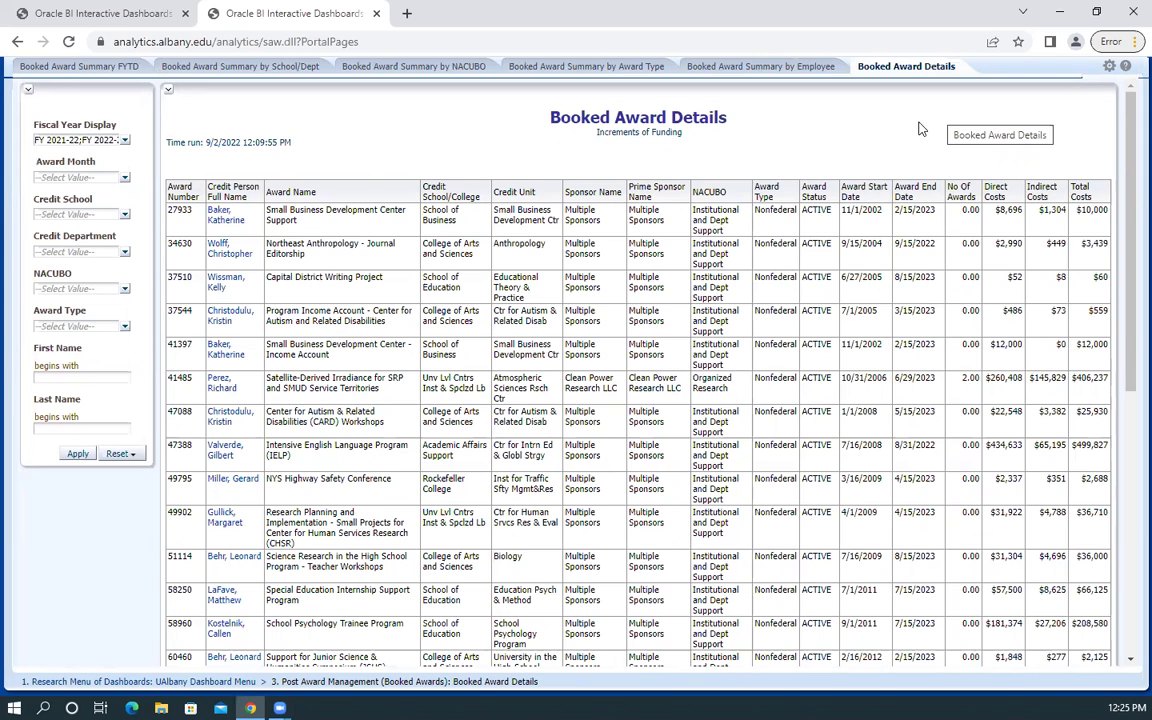
{"action": "left_click", "coordinate": [86, 64]}
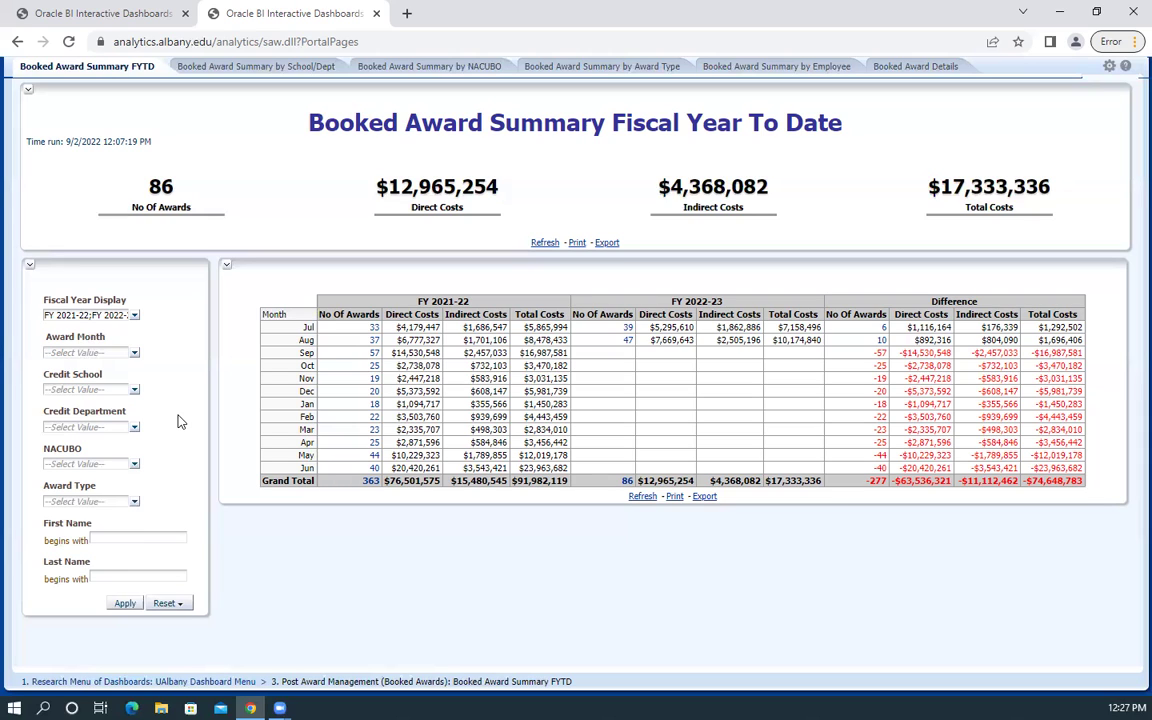
Filter the fiscal-year-to-date booked award summary to the award month Jul.
{"action": "left_click", "coordinate": [135, 354]}
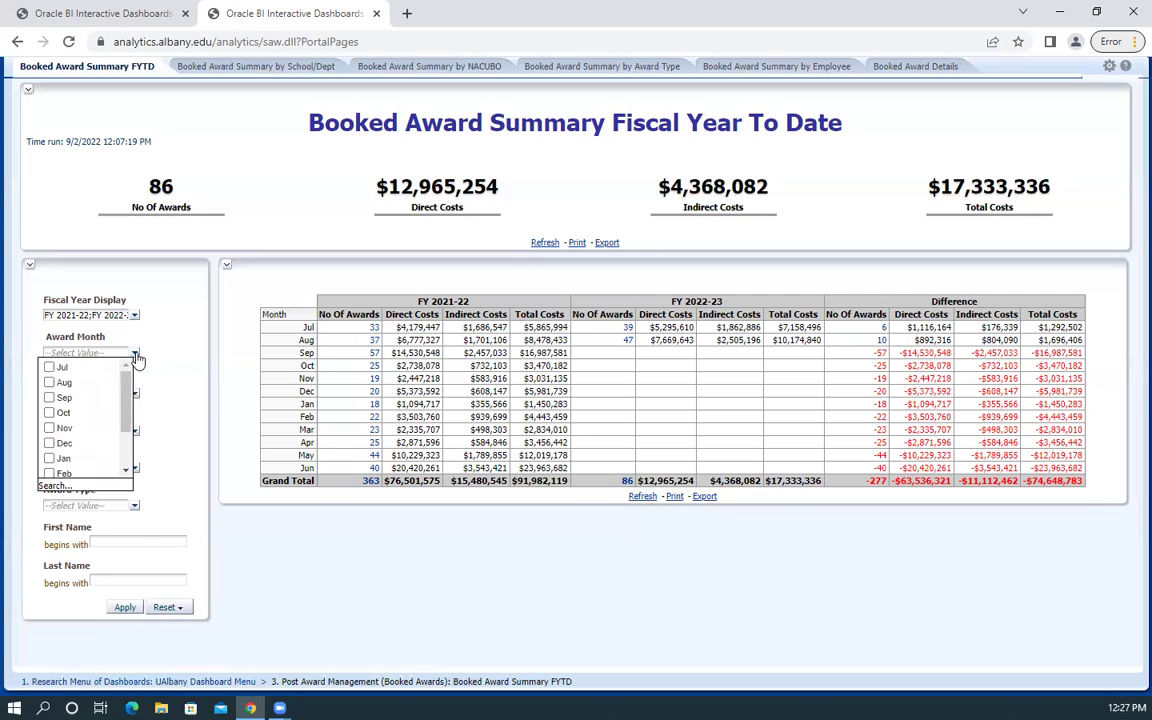
{"action": "left_click", "coordinate": [50, 369]}
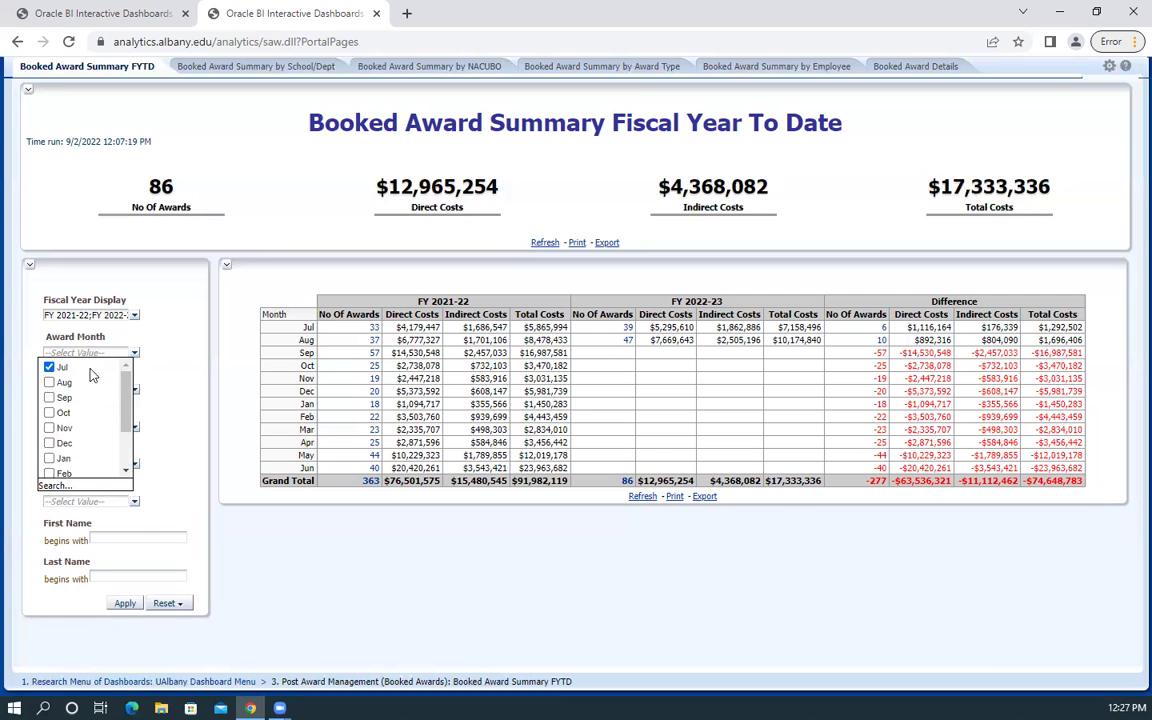
{"action": "left_click", "coordinate": [124, 604]}
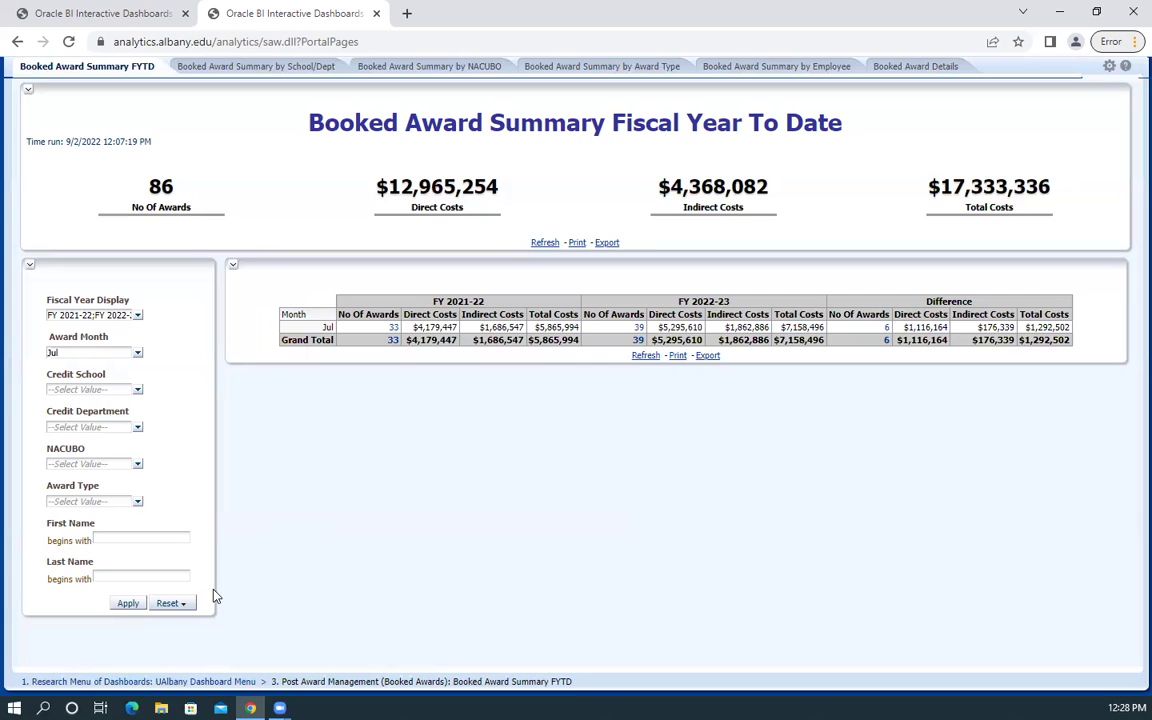
Reset the summary filters to their default values and apply them.
{"action": "left_click", "coordinate": [190, 603]}
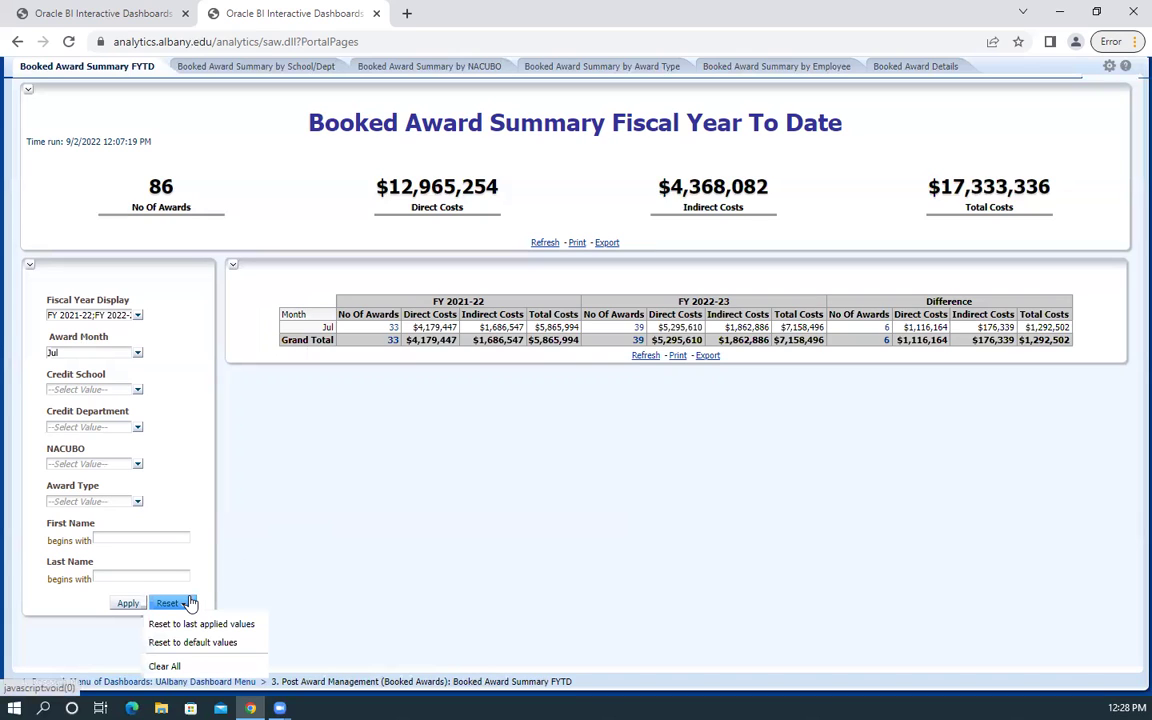
{"action": "left_click", "coordinate": [247, 643]}
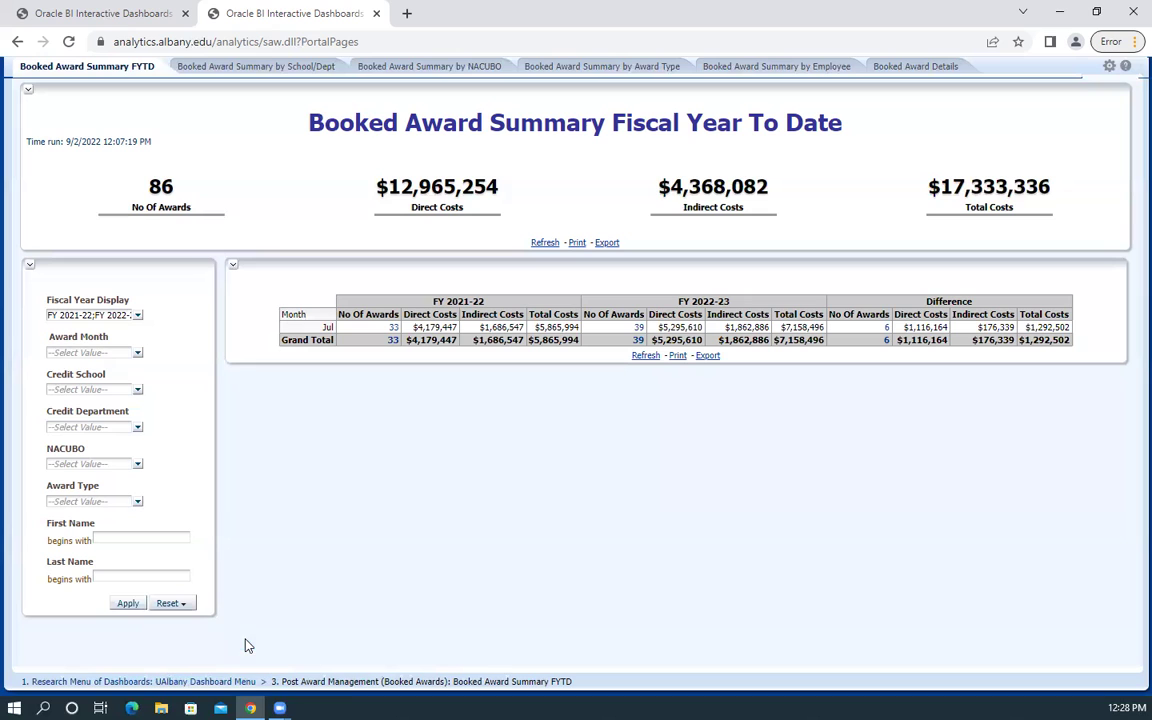
{"action": "left_click", "coordinate": [120, 603]}
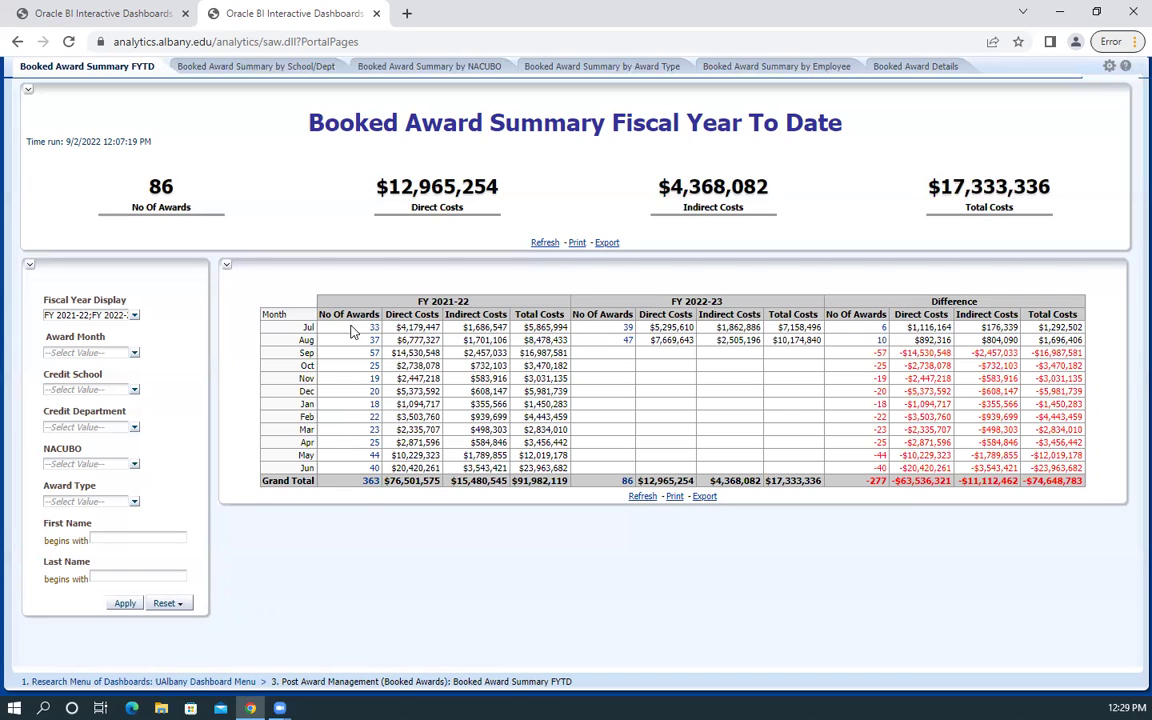
Drill into the July FY 2021-22 number of awards and clear all sorts in the details view.
{"action": "left_click", "coordinate": [368, 333]}
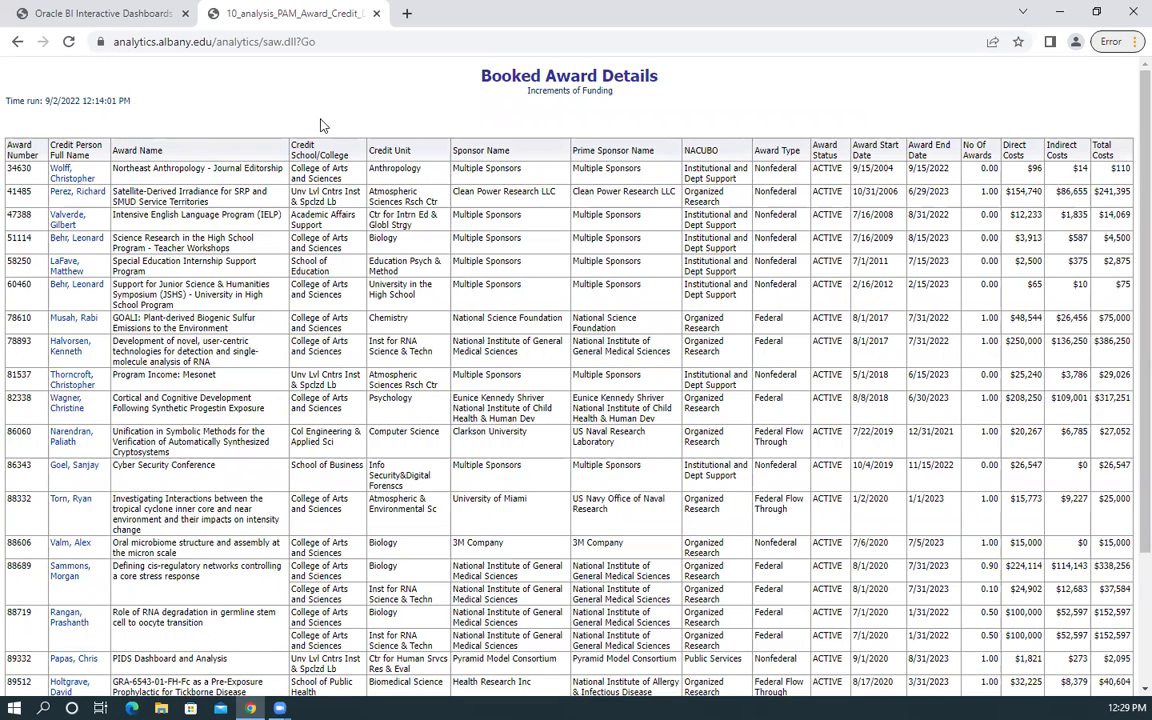
{"action": "mouse_move", "coordinate": [409, 125]}
{"action": "left_click", "coordinate": [28, 149]}
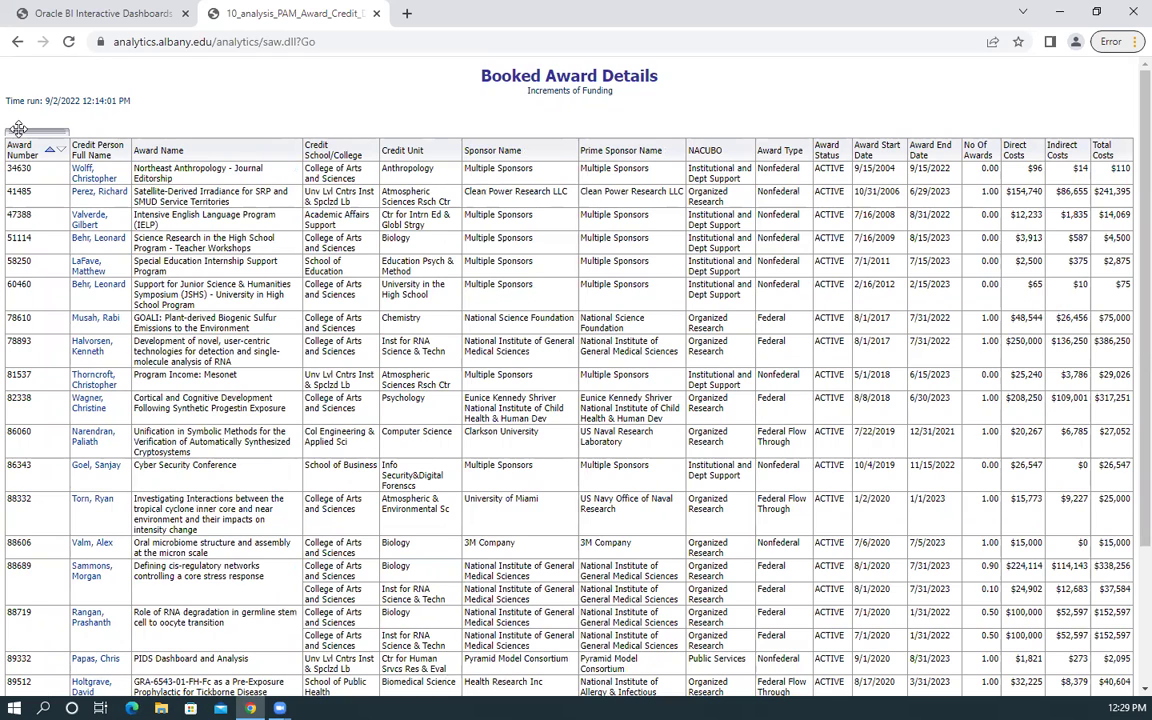
{"action": "left_click", "coordinate": [18, 130]}
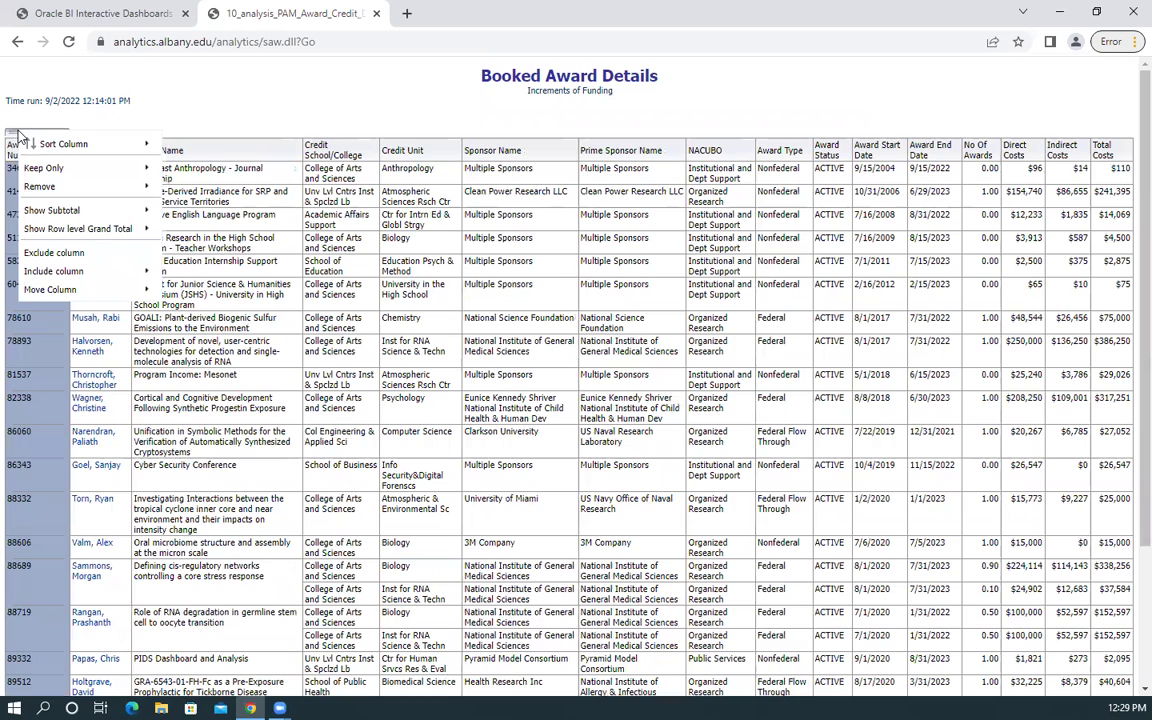
{"action": "mouse_move", "coordinate": [100, 143]}
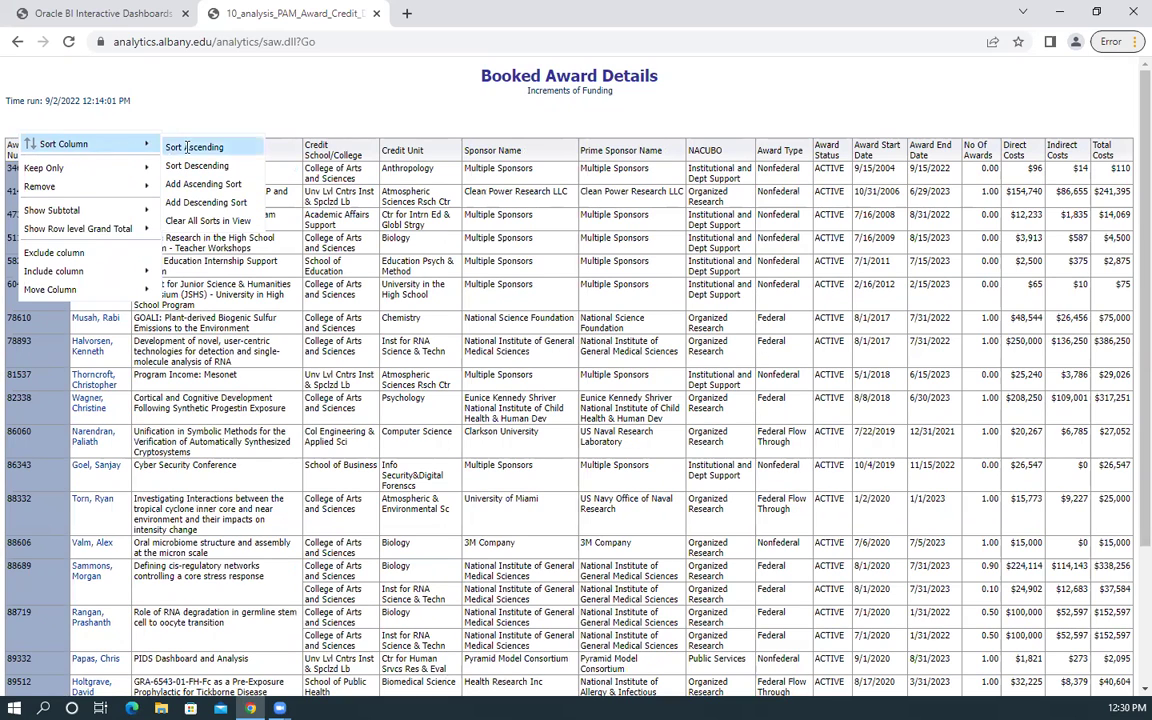
{"action": "left_click", "coordinate": [247, 219]}
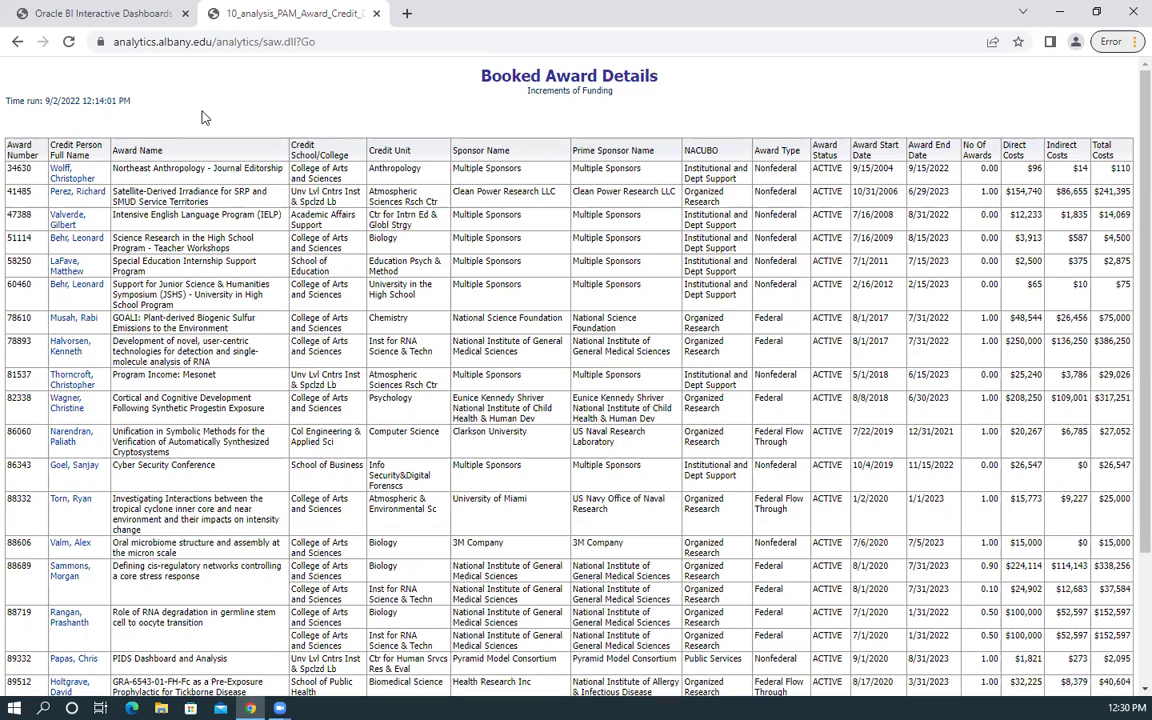
Show subtotals after values for the Award Number column in the award details table.
{"action": "mouse_move", "coordinate": [26, 131]}
{"action": "left_click", "coordinate": [21, 133]}
{"action": "mouse_move", "coordinate": [55, 157]}
{"action": "mouse_move", "coordinate": [98, 176]}
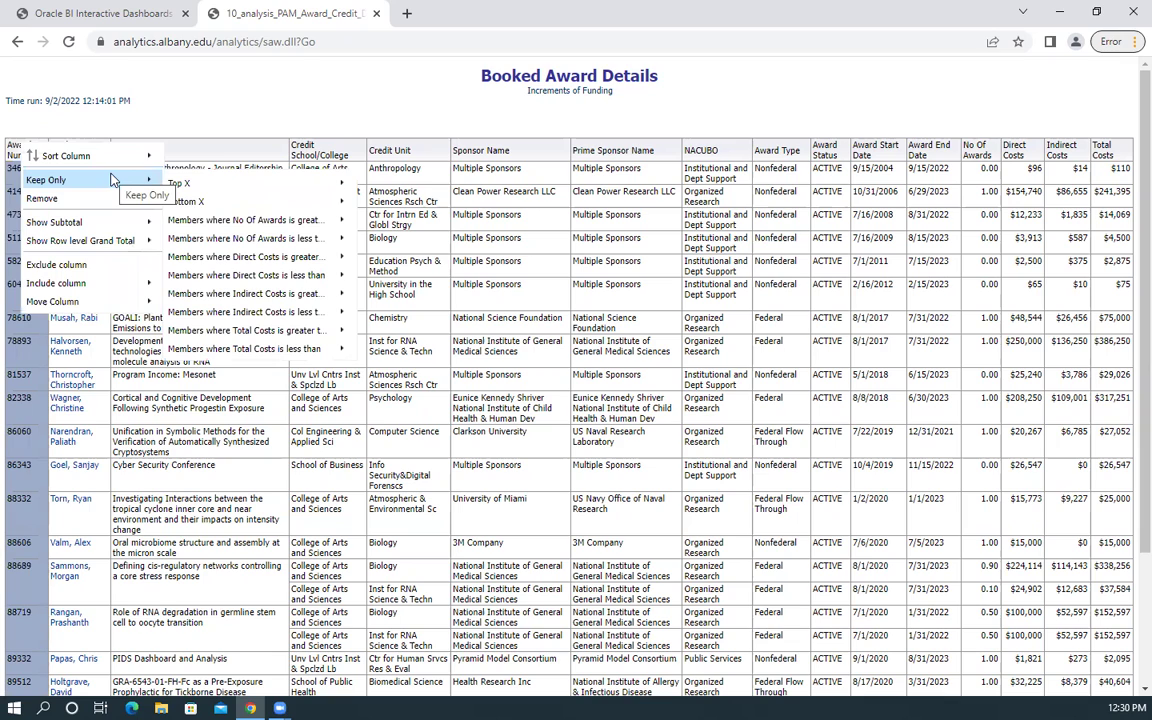
{"action": "mouse_move", "coordinate": [119, 199]}
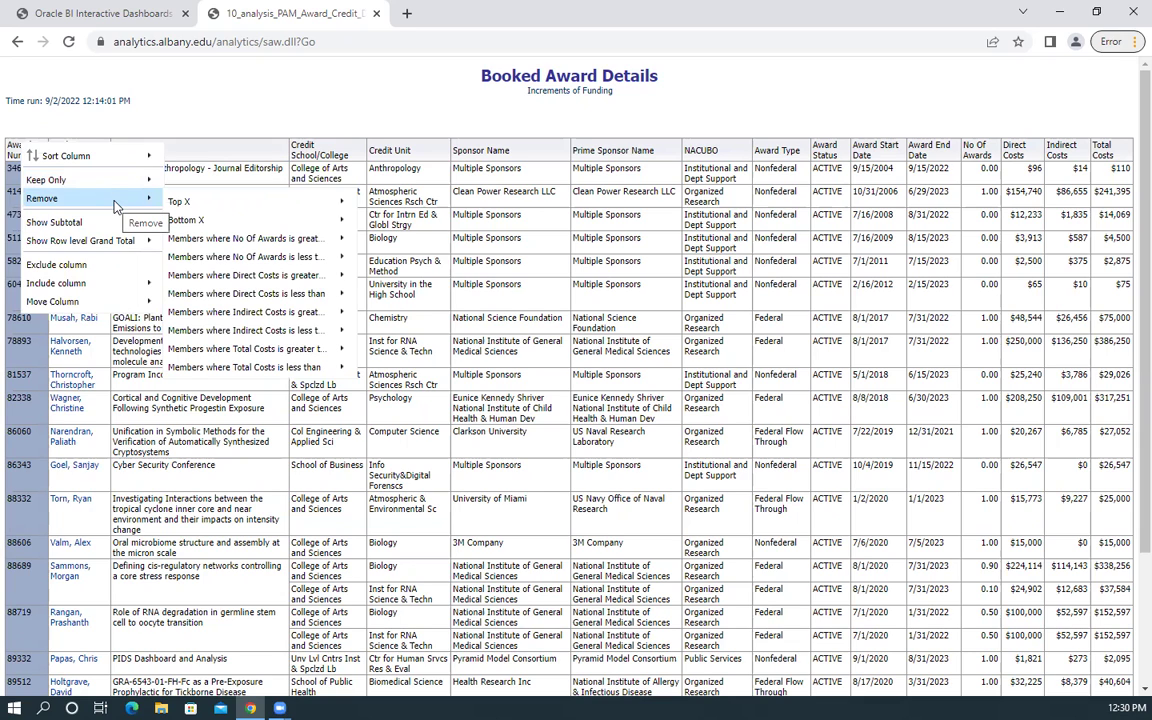
{"action": "mouse_move", "coordinate": [119, 222]}
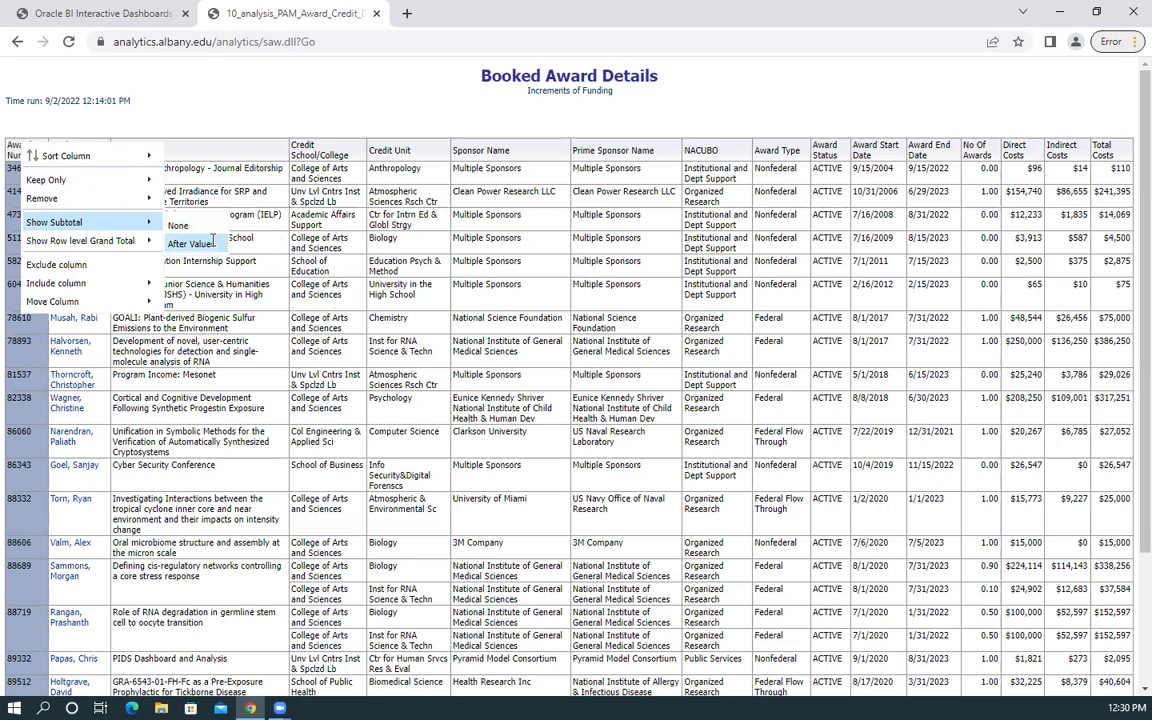
{"action": "left_click", "coordinate": [192, 243]}
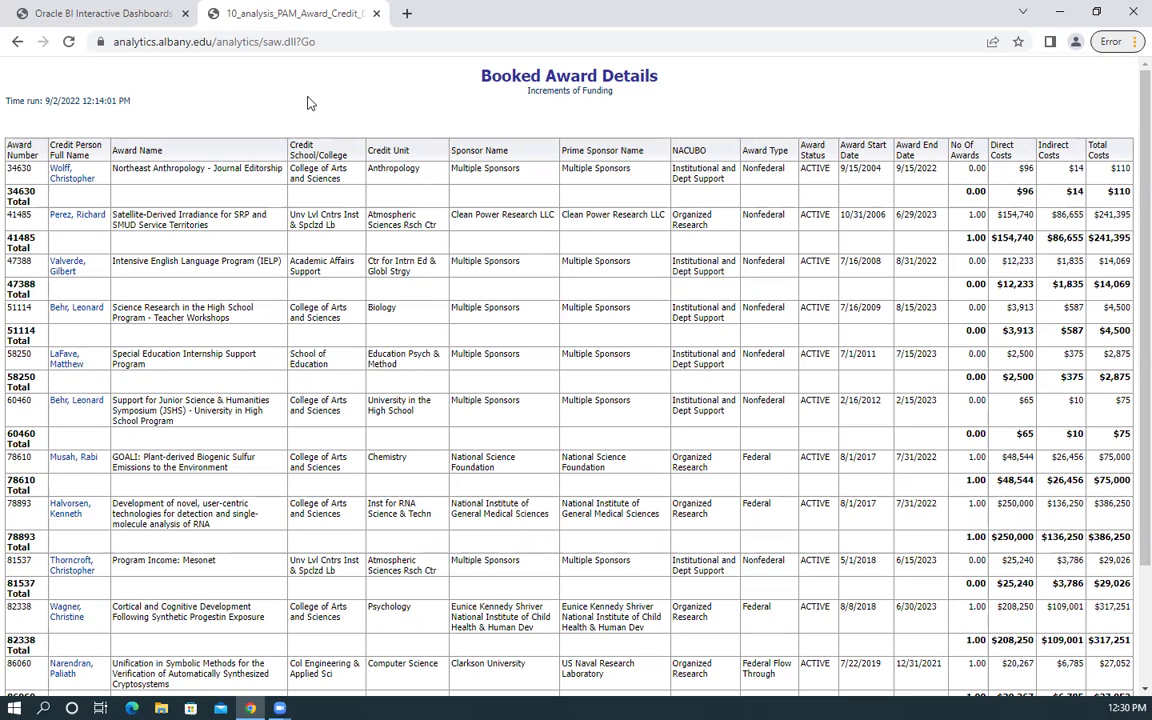
Review the Award Number column's options for excluding, including and moving columns.
{"action": "mouse_move", "coordinate": [16, 129]}
{"action": "right_click", "coordinate": [20, 146]}
{"action": "mouse_move", "coordinate": [59, 200]}
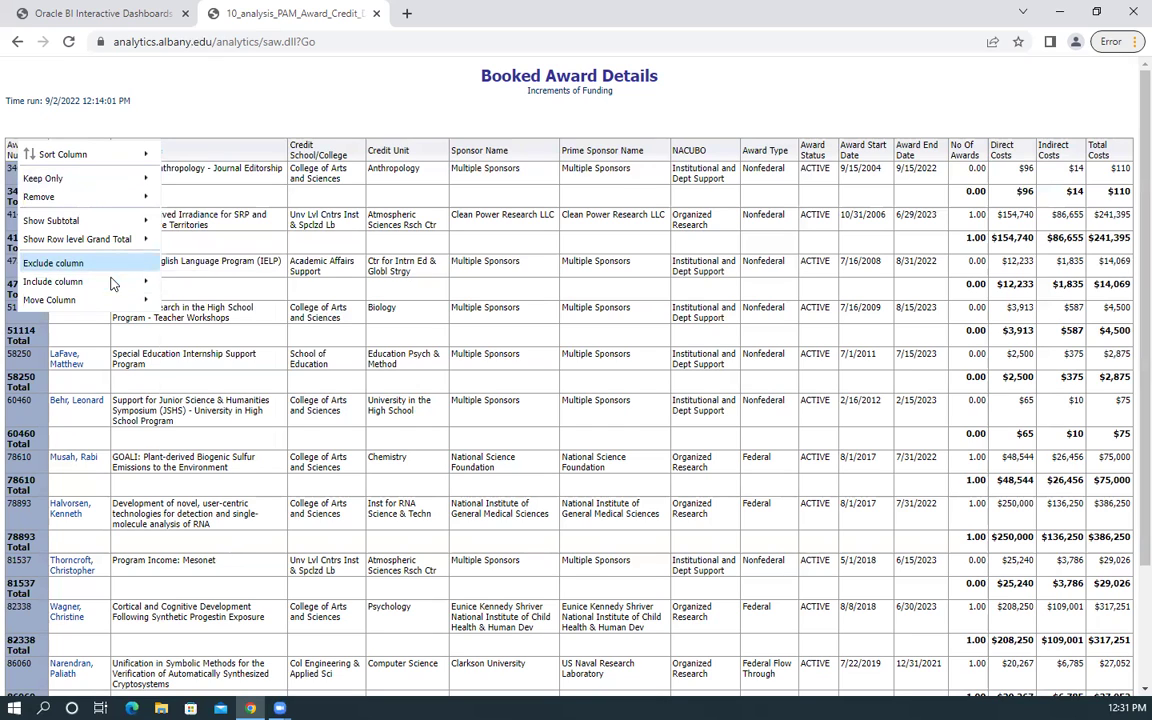
{"action": "mouse_move", "coordinate": [100, 283]}
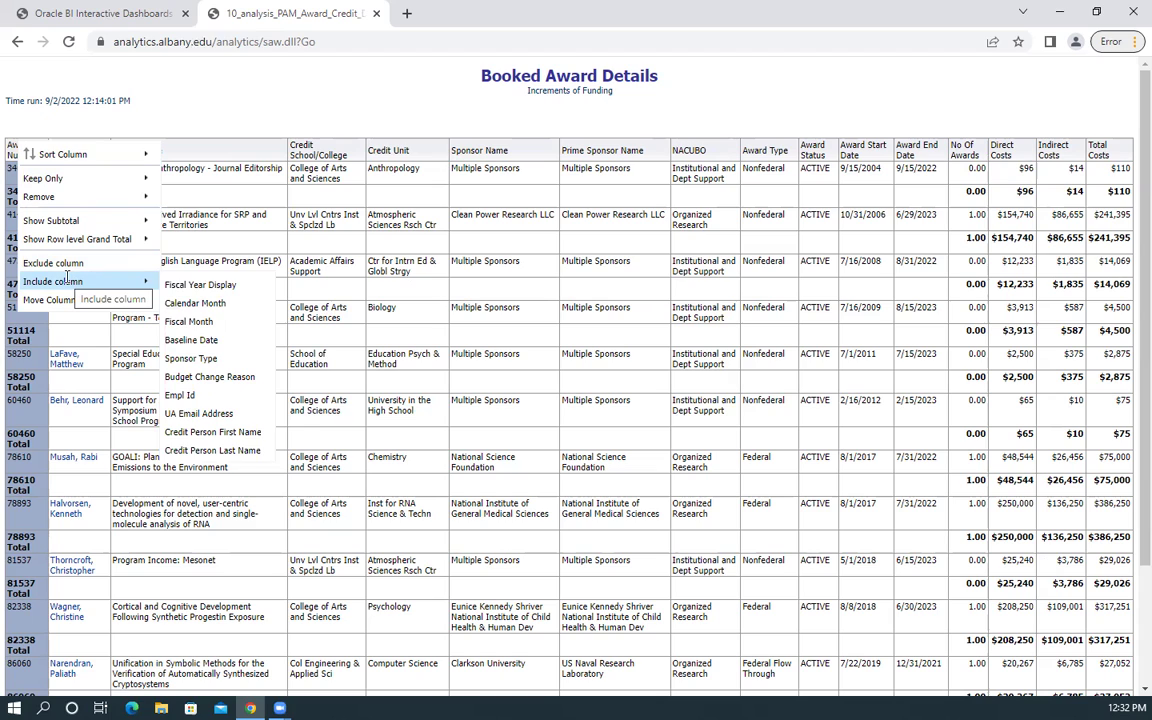
{"action": "mouse_move", "coordinate": [62, 305]}
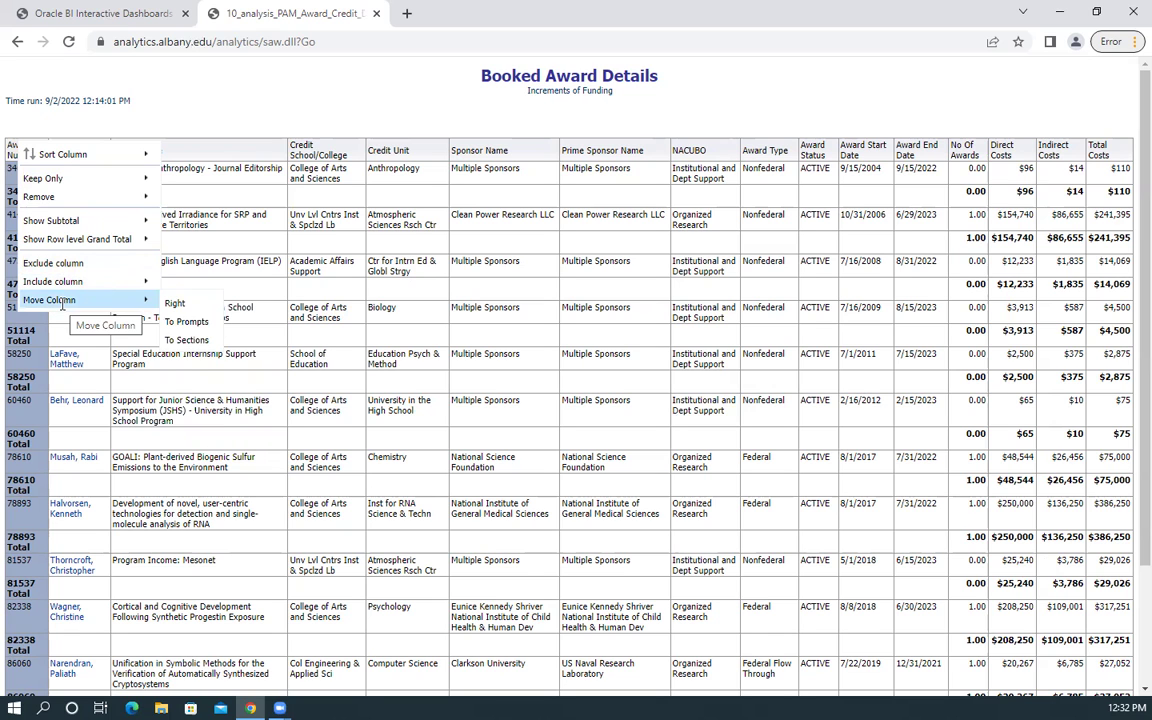
{"action": "left_click", "coordinate": [146, 98]}
Move the Award Number column after Credit Person Full Name and display all rows of the table.
{"action": "mouse_move", "coordinate": [39, 131]}
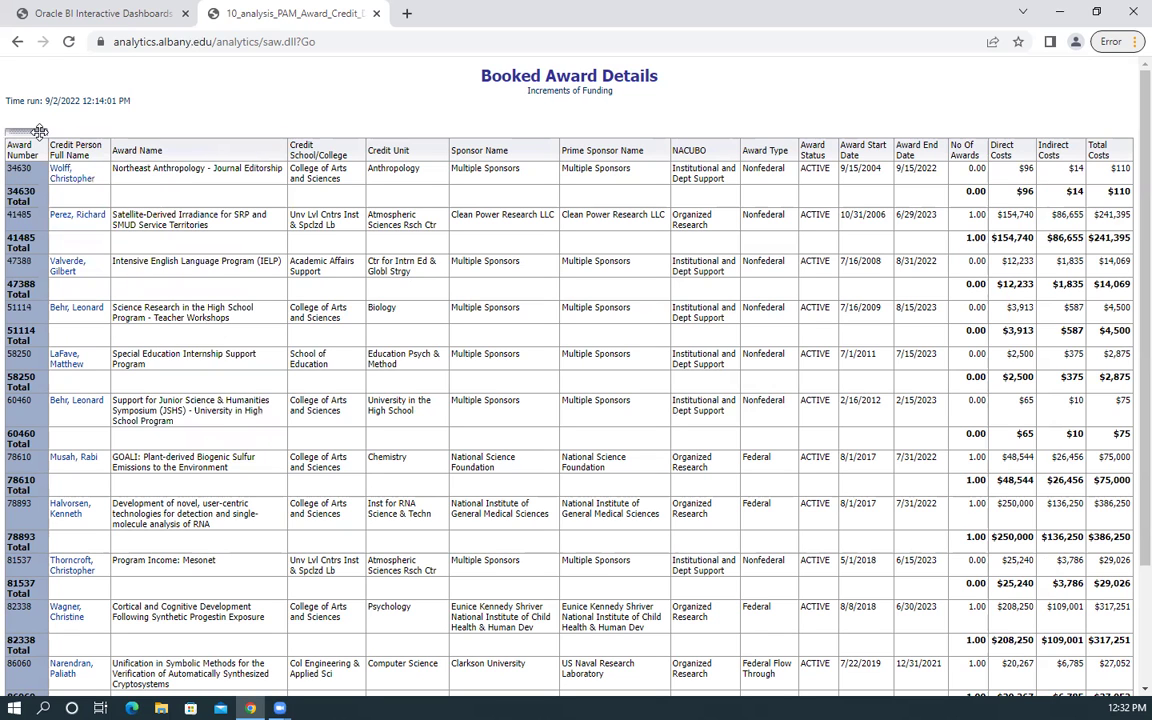
{"action": "left_click_drag", "start_coordinate": [39, 131], "coordinate": [100, 122]}
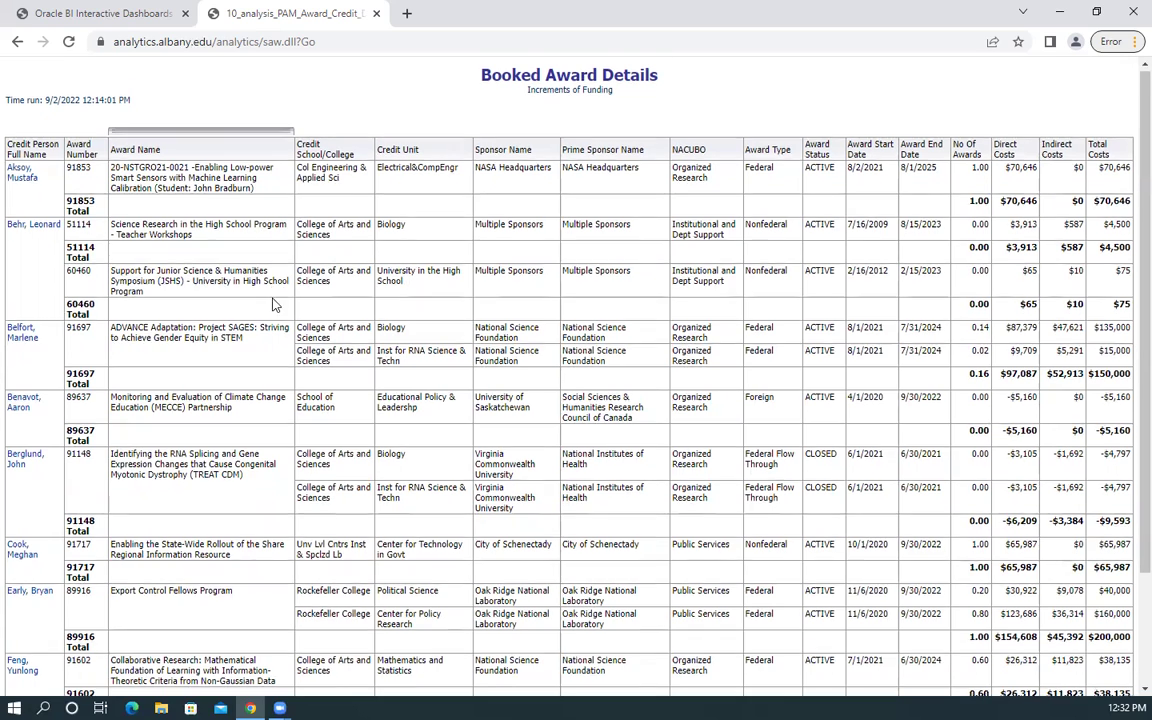
{"action": "scroll", "coordinate": [265, 340], "scroll_direction": "down", "scroll_amount": 3}
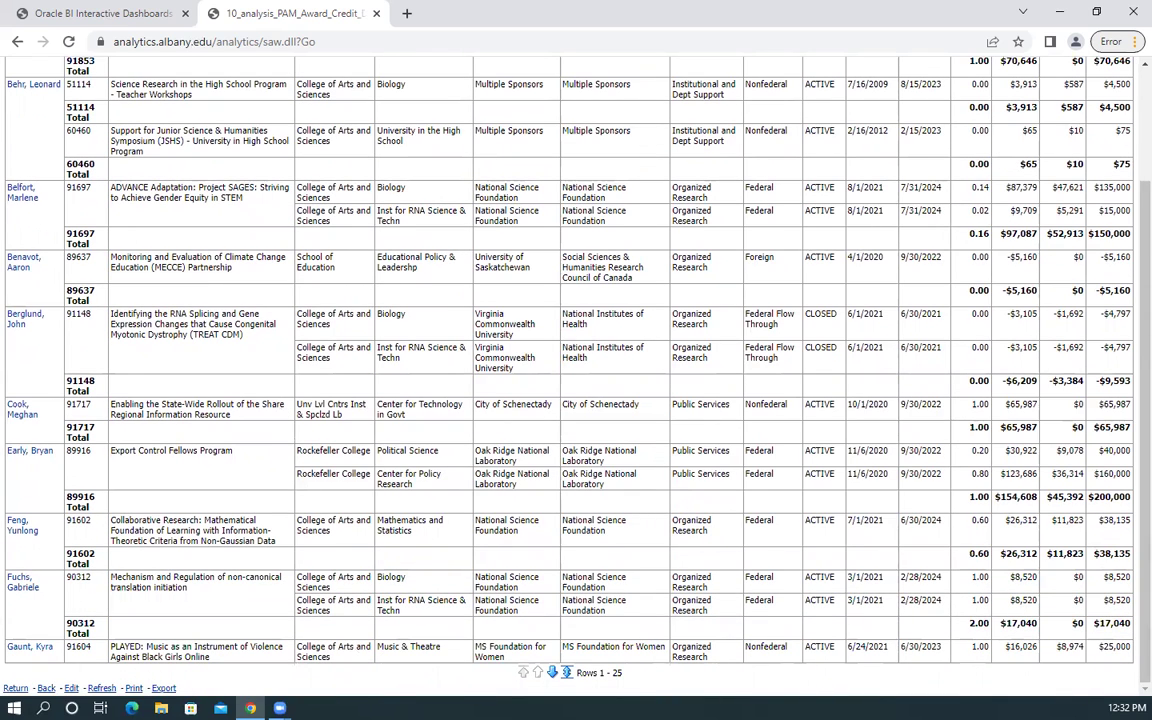
{"action": "left_click", "coordinate": [568, 673]}
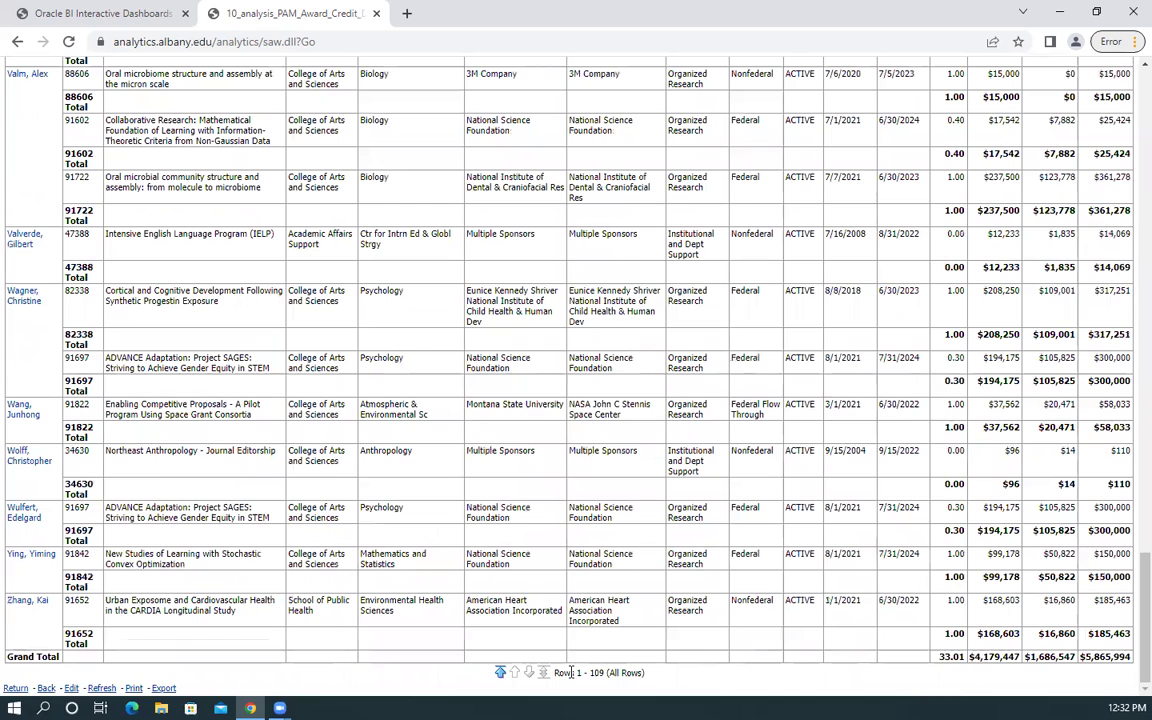
Refresh the award details report and return to the fiscal-year-to-date summary.
{"action": "left_click", "coordinate": [102, 689]}
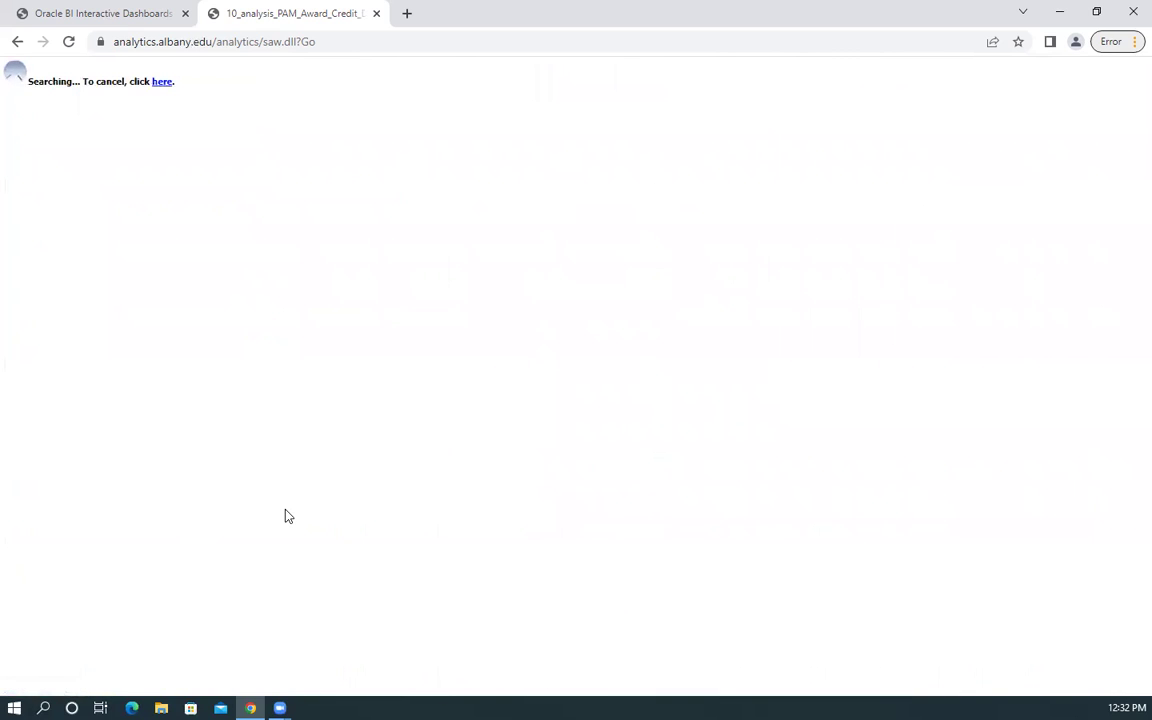
{"action": "scroll", "coordinate": [285, 516], "scroll_direction": "down", "scroll_amount": 3}
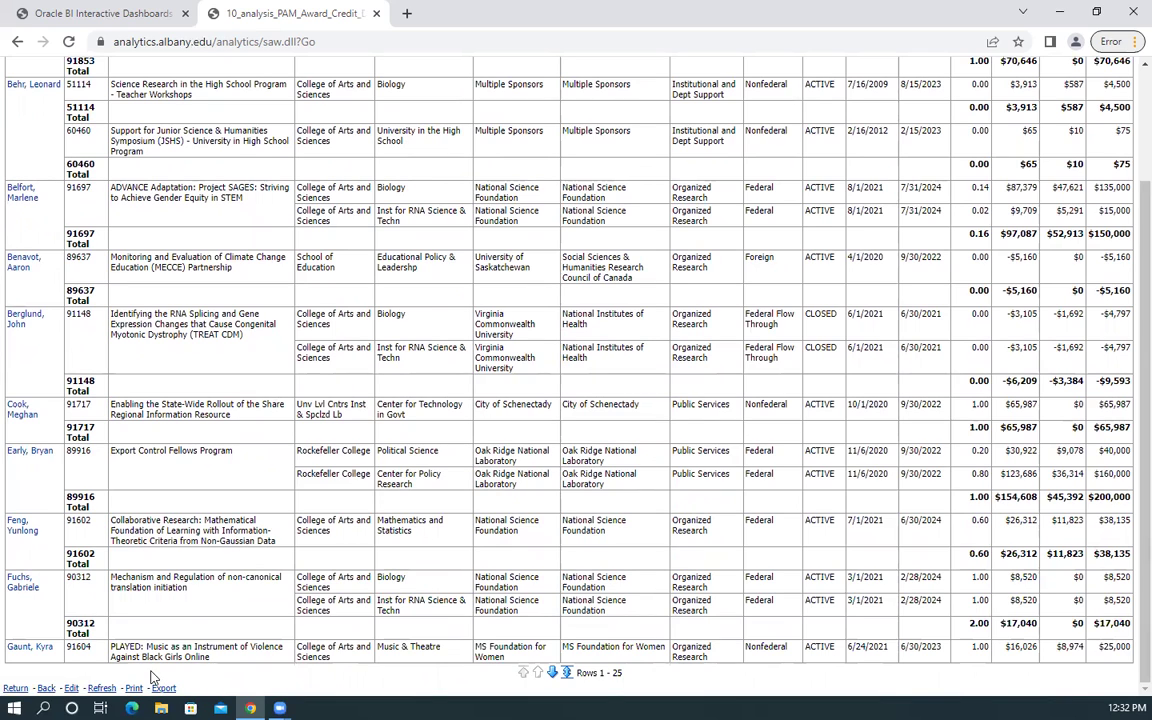
{"action": "left_click", "coordinate": [12, 690]}
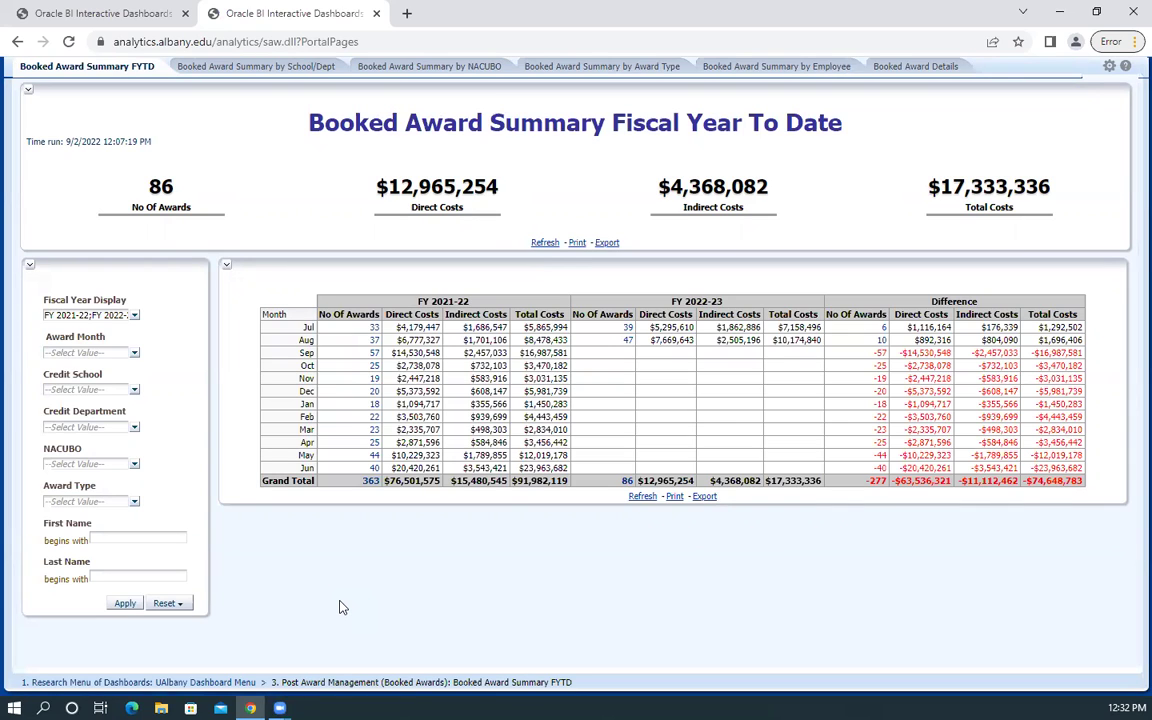
Open Booked Award Summary by School/Dept and filter the credit school to College of Arts and Sciences.
{"action": "left_click", "coordinate": [241, 68]}
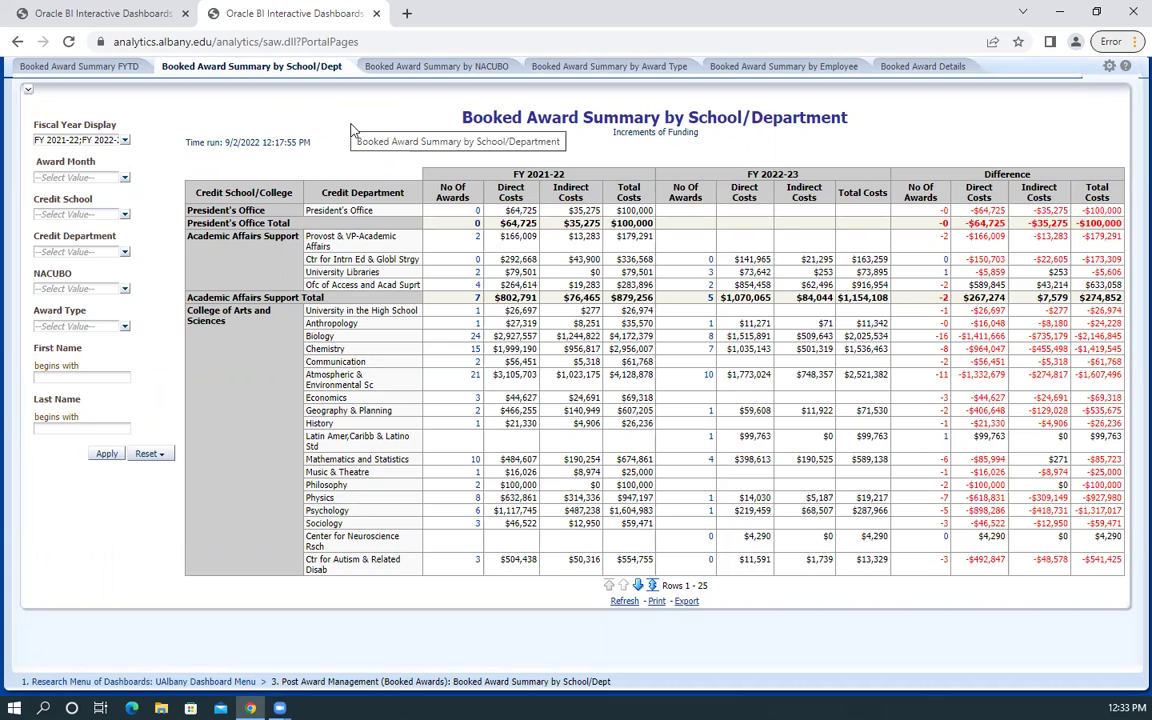
{"action": "left_click", "coordinate": [124, 215]}
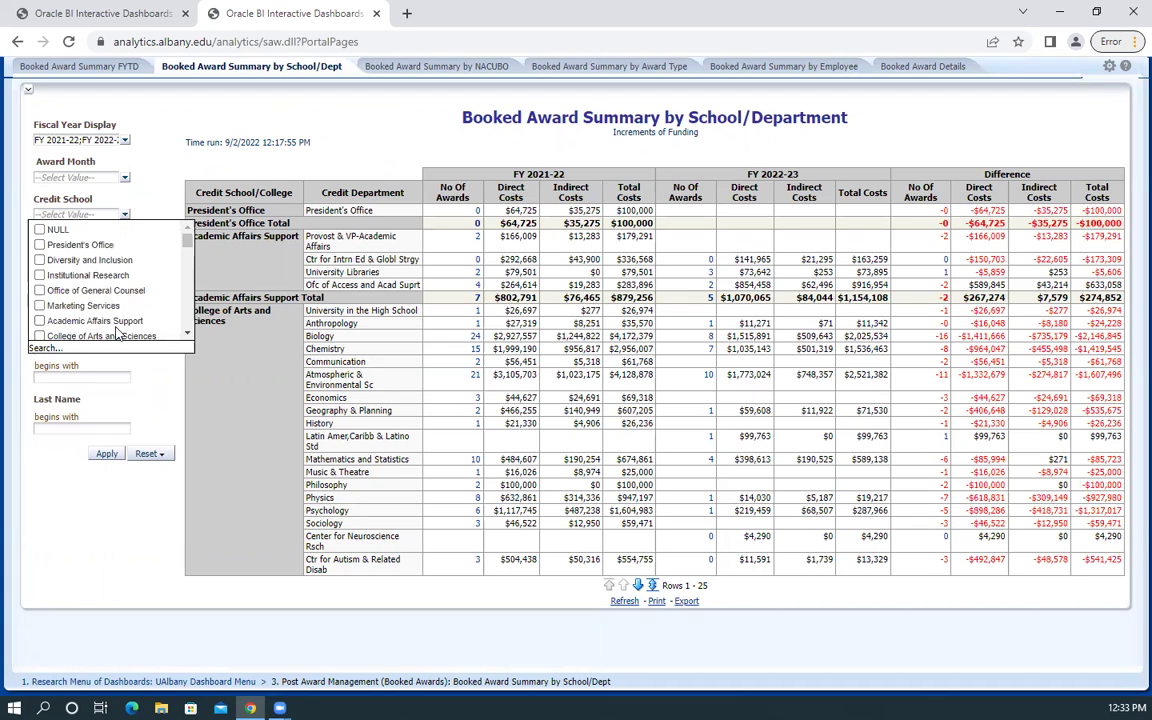
{"action": "left_click", "coordinate": [40, 336]}
{"action": "left_click", "coordinate": [104, 454]}
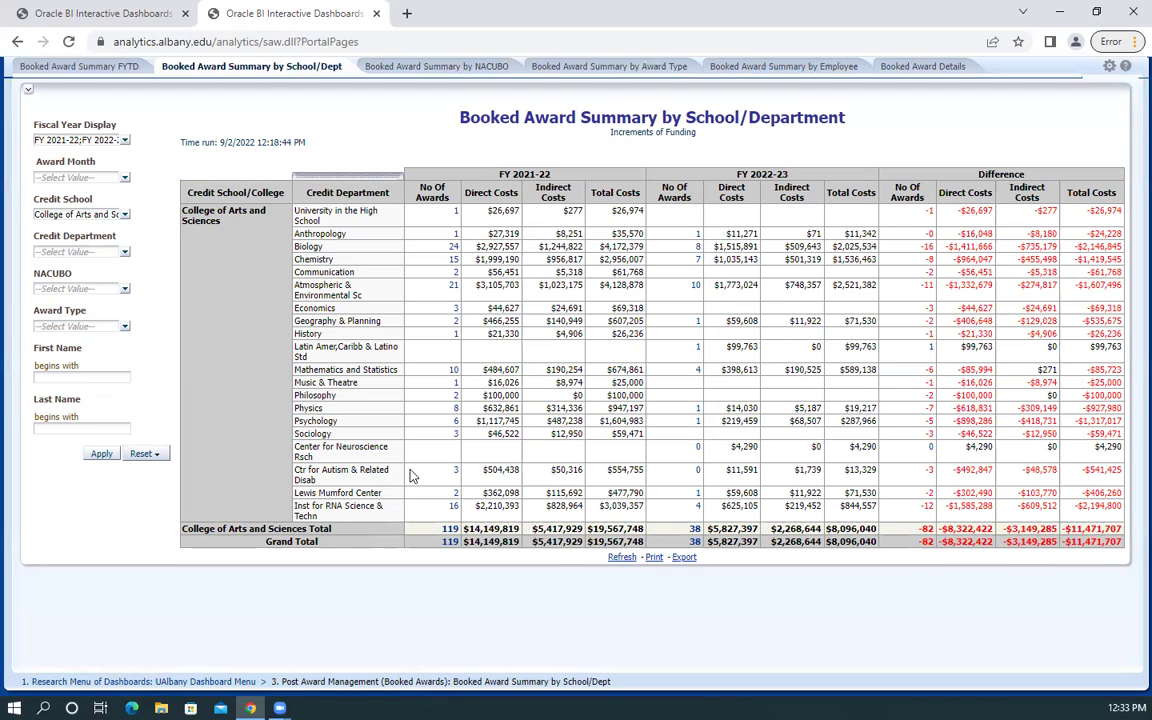
Drill into Biology's FY 2021-22 awards, look through the award details, and return to the school/department summary.
{"action": "left_click", "coordinate": [455, 249]}
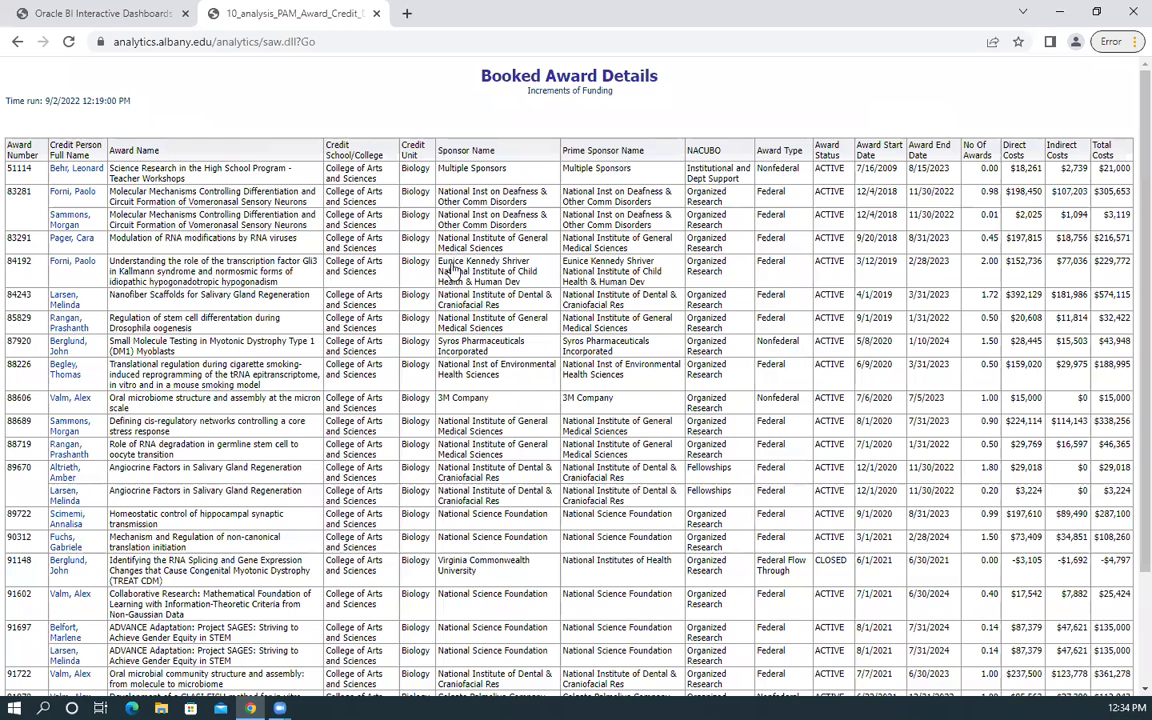
{"action": "scroll", "coordinate": [427, 447], "scroll_direction": "down", "scroll_amount": 1}
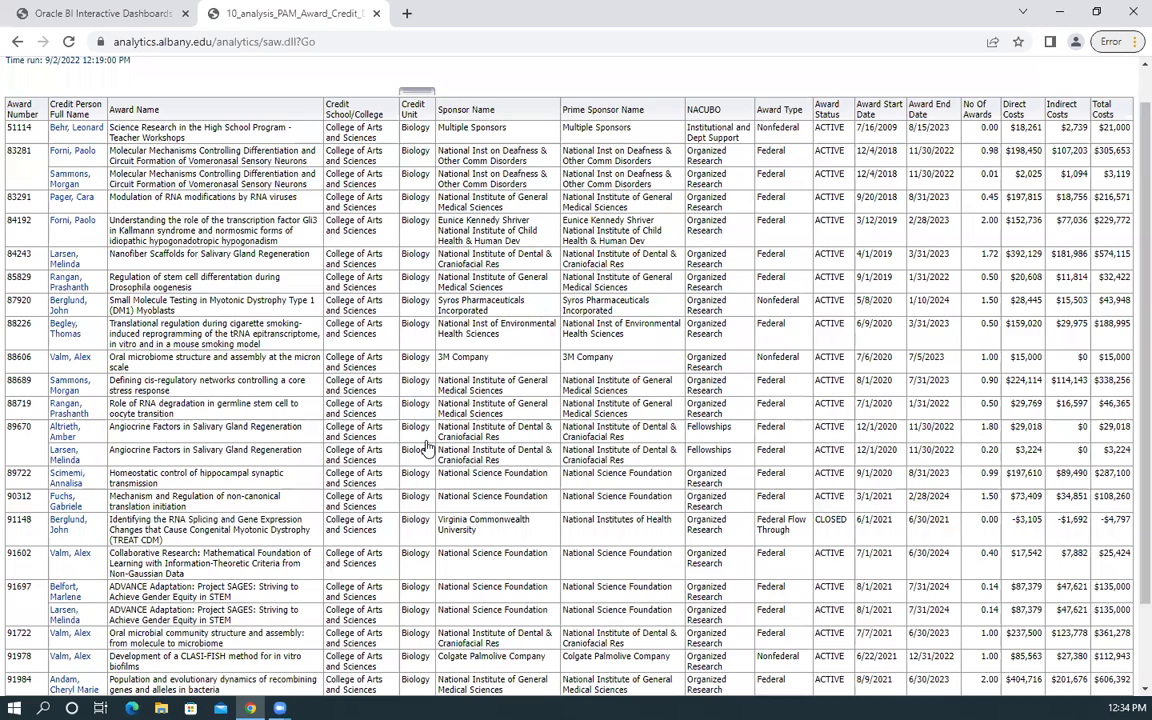
{"action": "scroll", "coordinate": [427, 447], "scroll_direction": "down", "scroll_amount": 1}
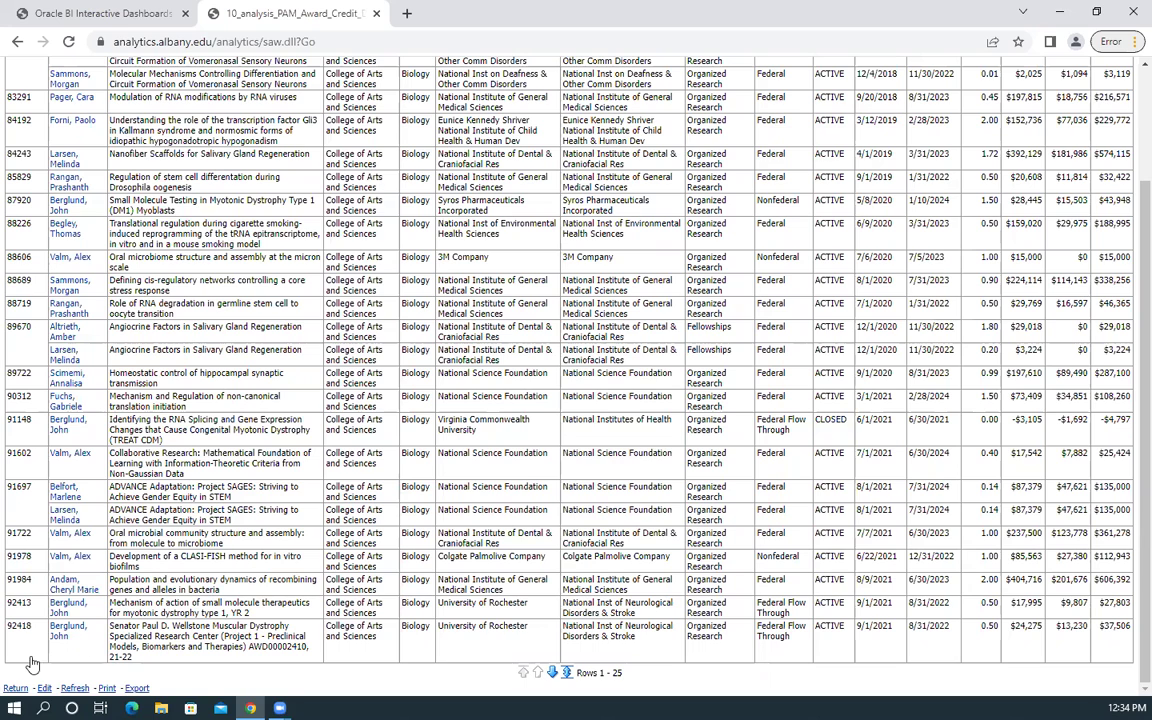
{"action": "left_click", "coordinate": [14, 688]}
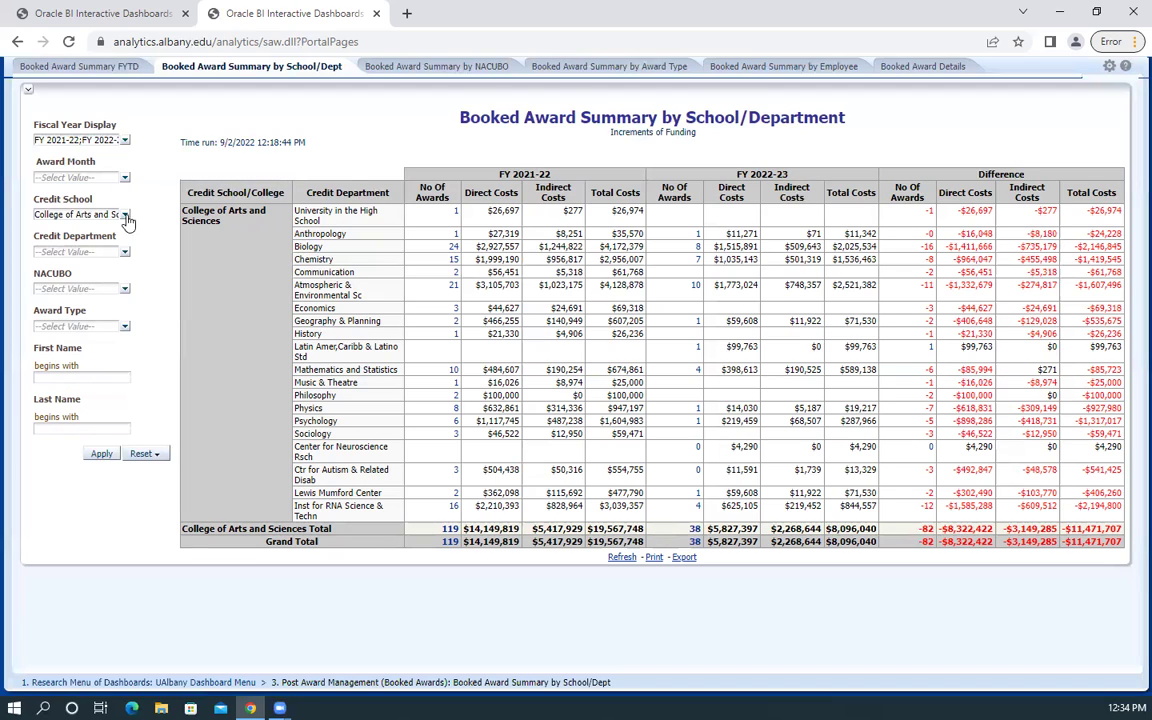
Reset the school/department summary filters to their default values and apply them.
{"action": "left_click", "coordinate": [160, 456]}
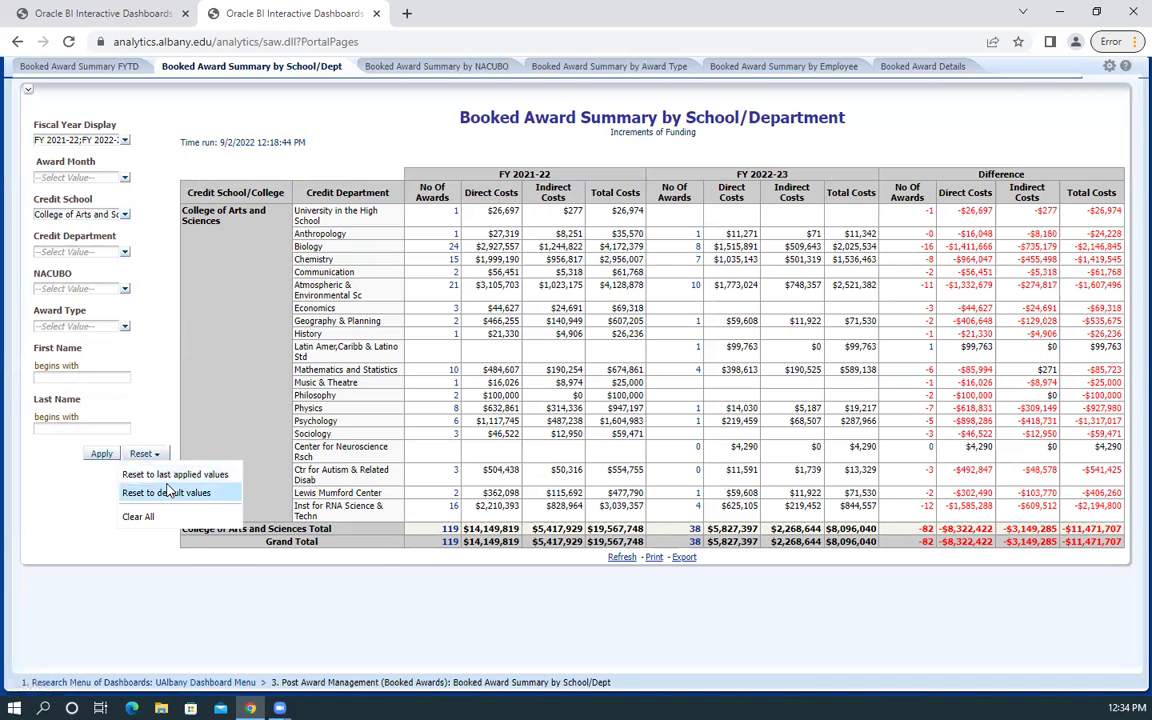
{"action": "left_click", "coordinate": [205, 492]}
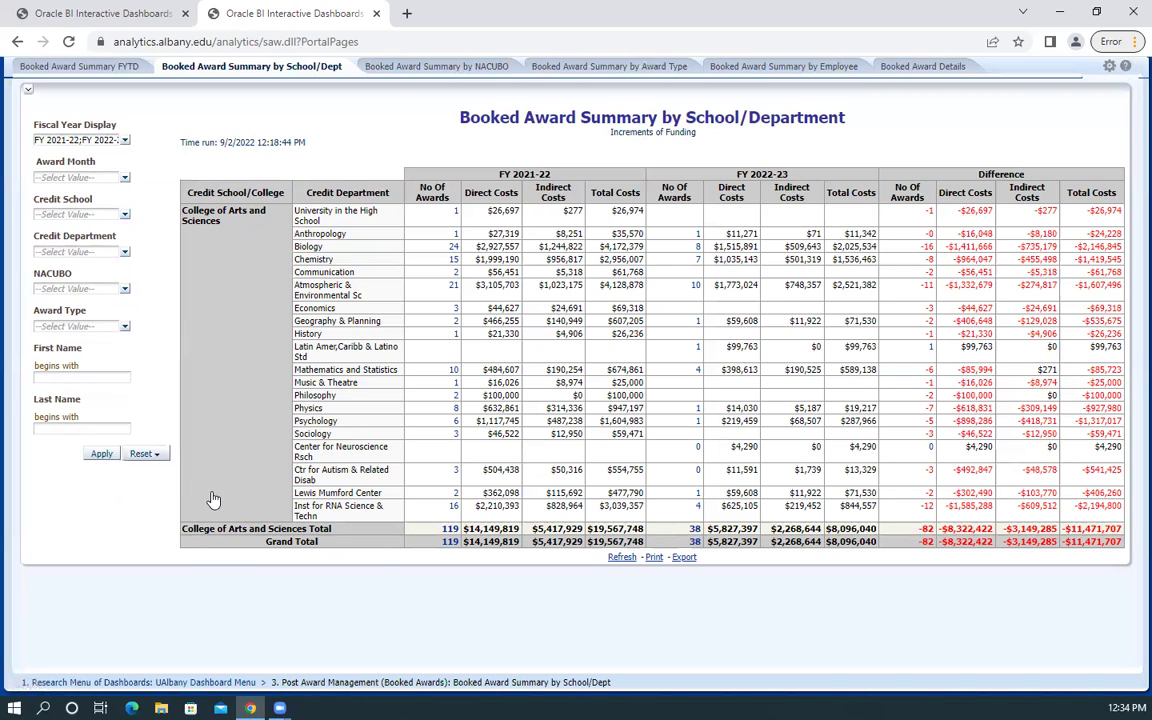
{"action": "left_click", "coordinate": [100, 455]}
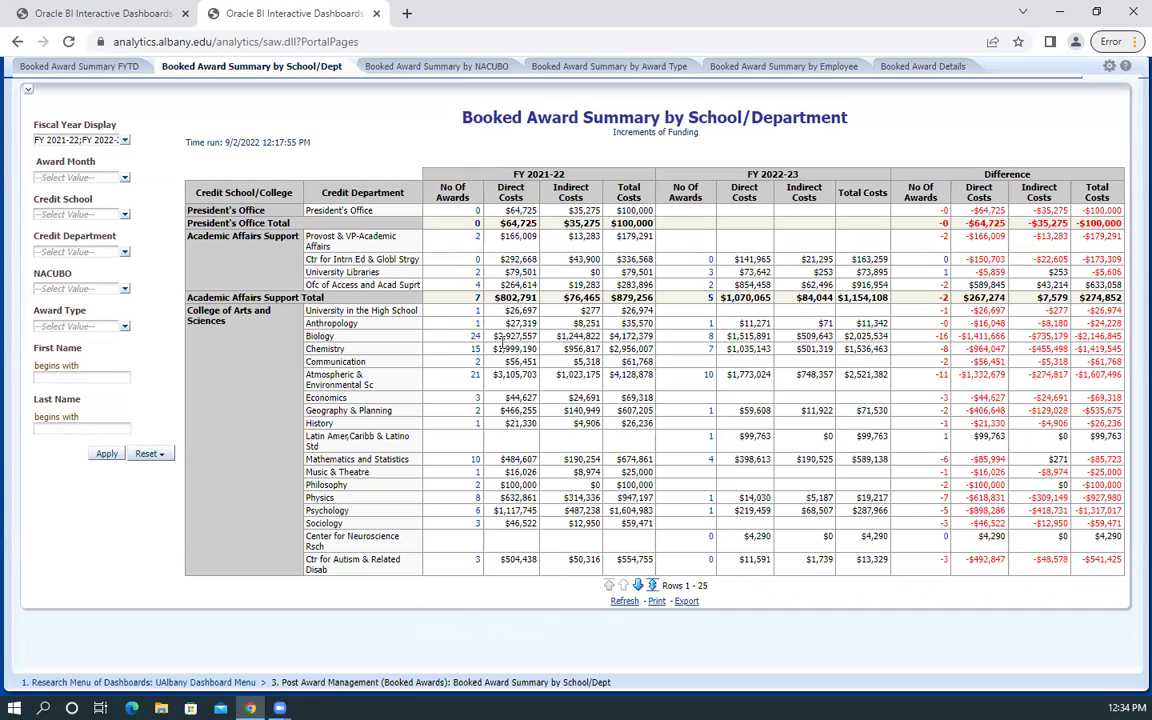
Open Booked Award Summary by NACUBO, look through the FY 2021-22 Organized Research award details, and return to the summary.
{"action": "left_click", "coordinate": [464, 70]}
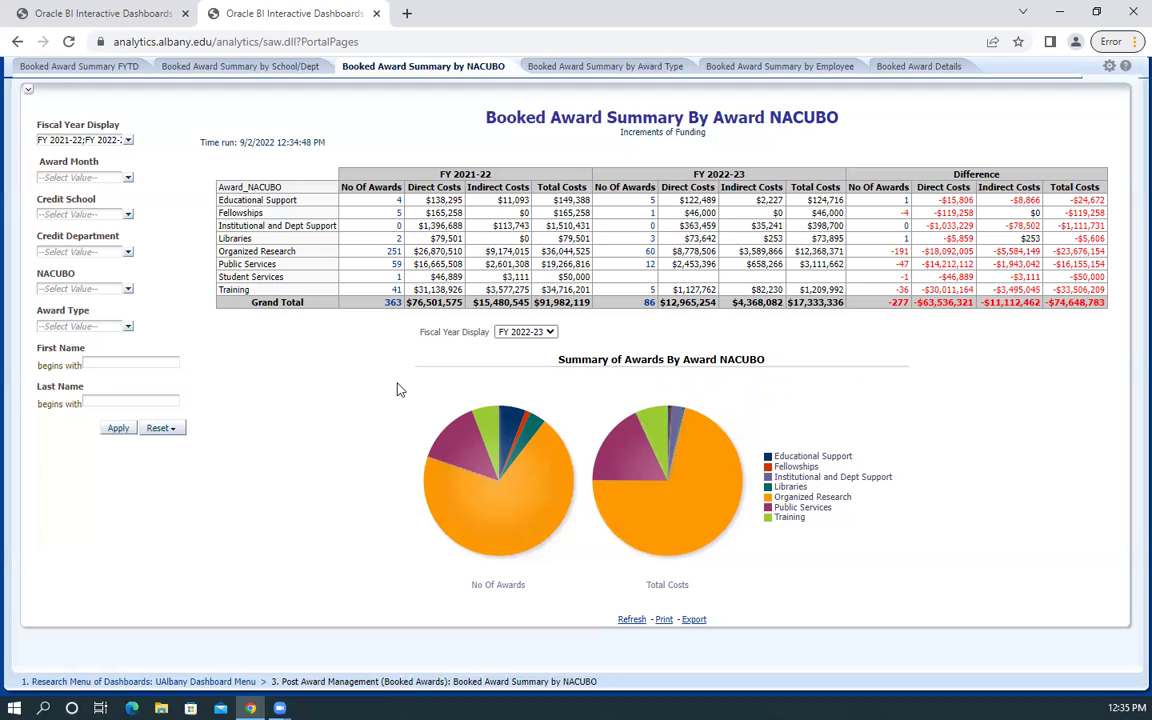
{"action": "left_click", "coordinate": [396, 252]}
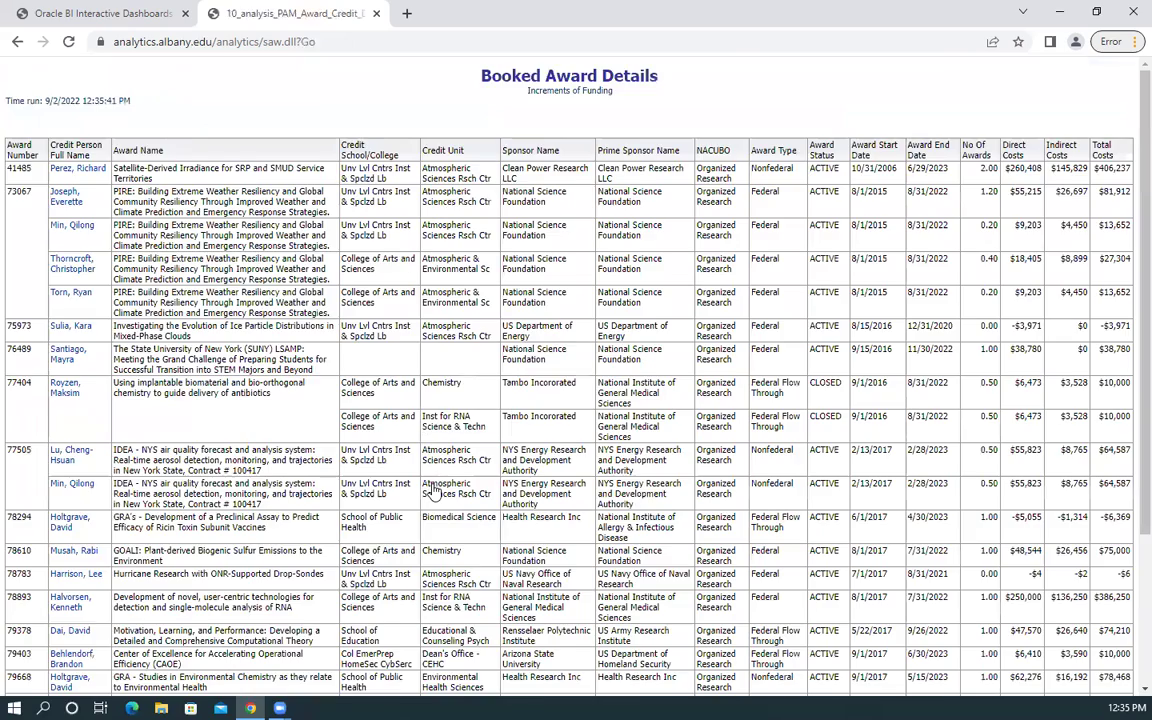
{"action": "scroll", "coordinate": [433, 490], "scroll_direction": "down", "scroll_amount": 2}
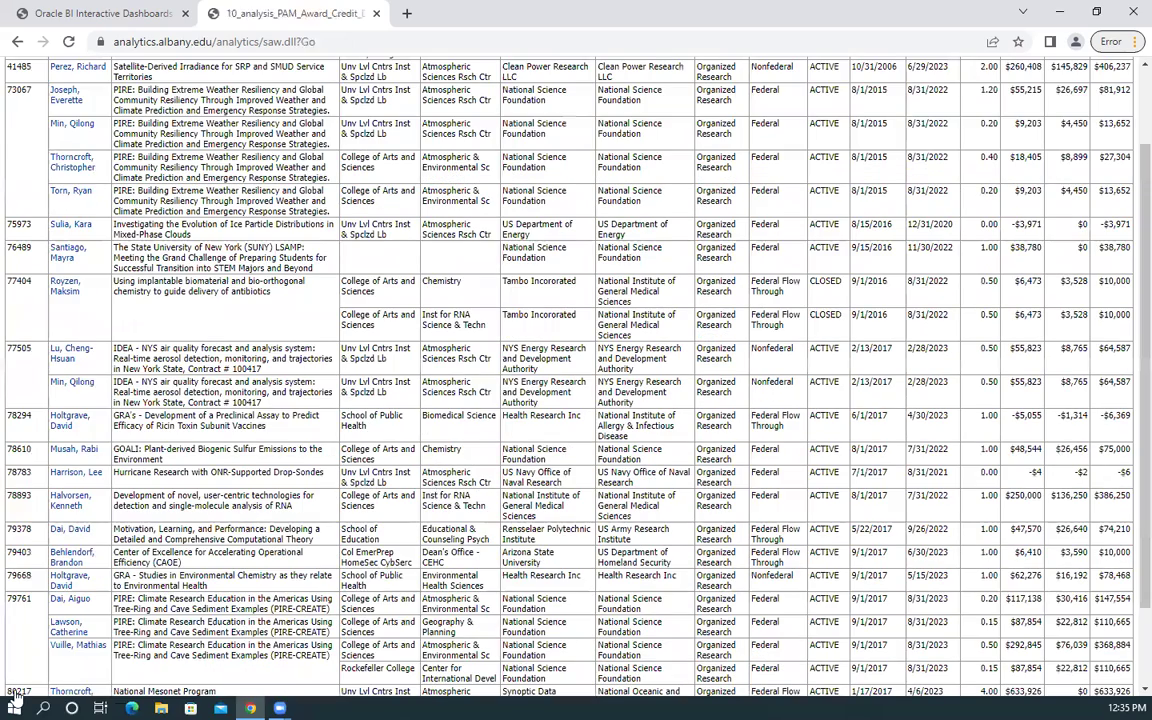
{"action": "scroll", "coordinate": [15, 660], "scroll_direction": "down", "scroll_amount": 2}
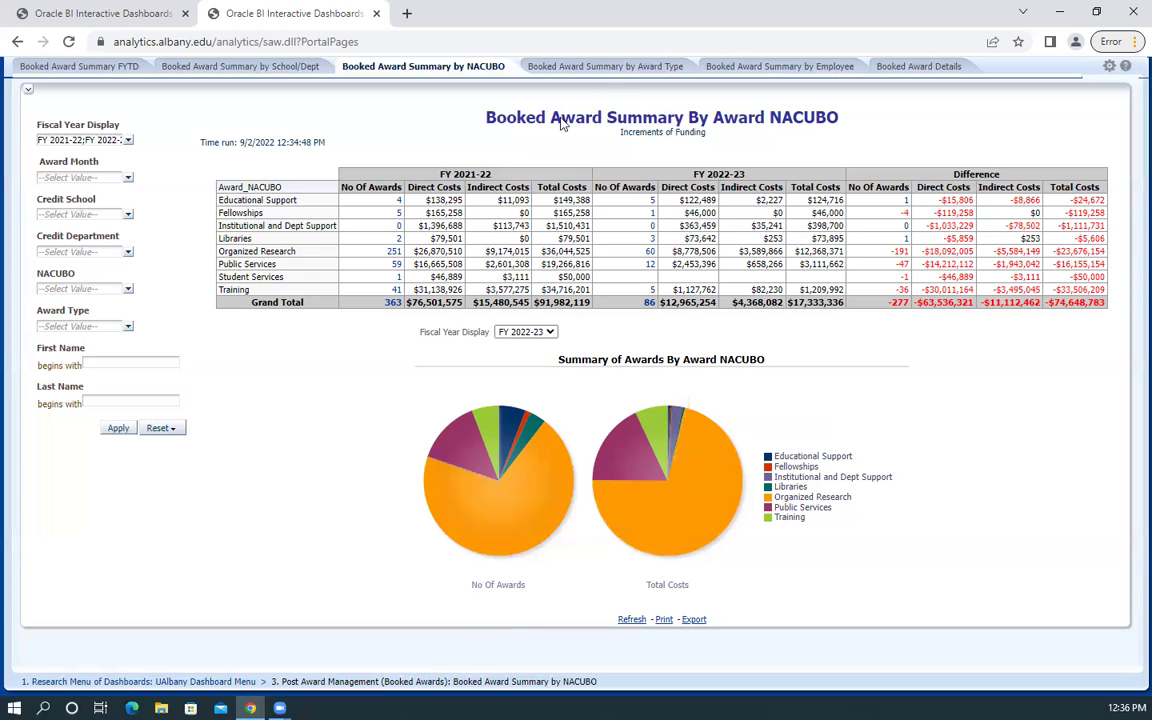
Open Booked Award Summary by Award Type, look through the FY 2021-22 Federal award details, and return to the summary.
{"action": "left_click", "coordinate": [605, 66]}
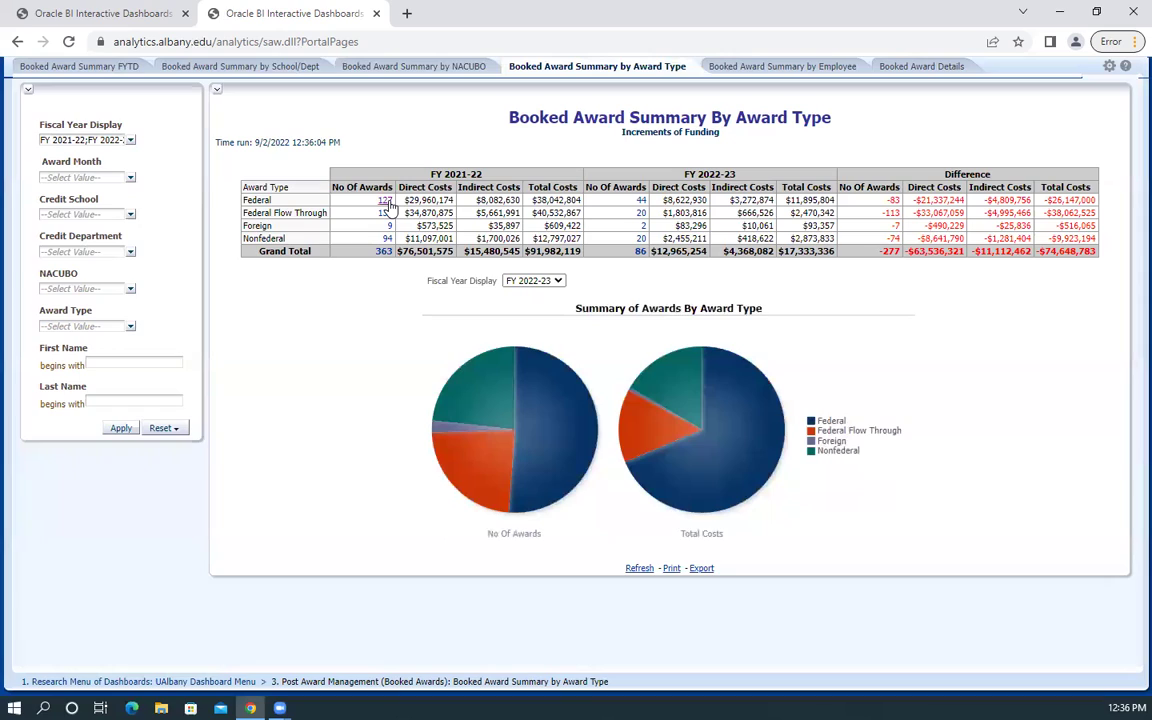
{"action": "left_click", "coordinate": [386, 202]}
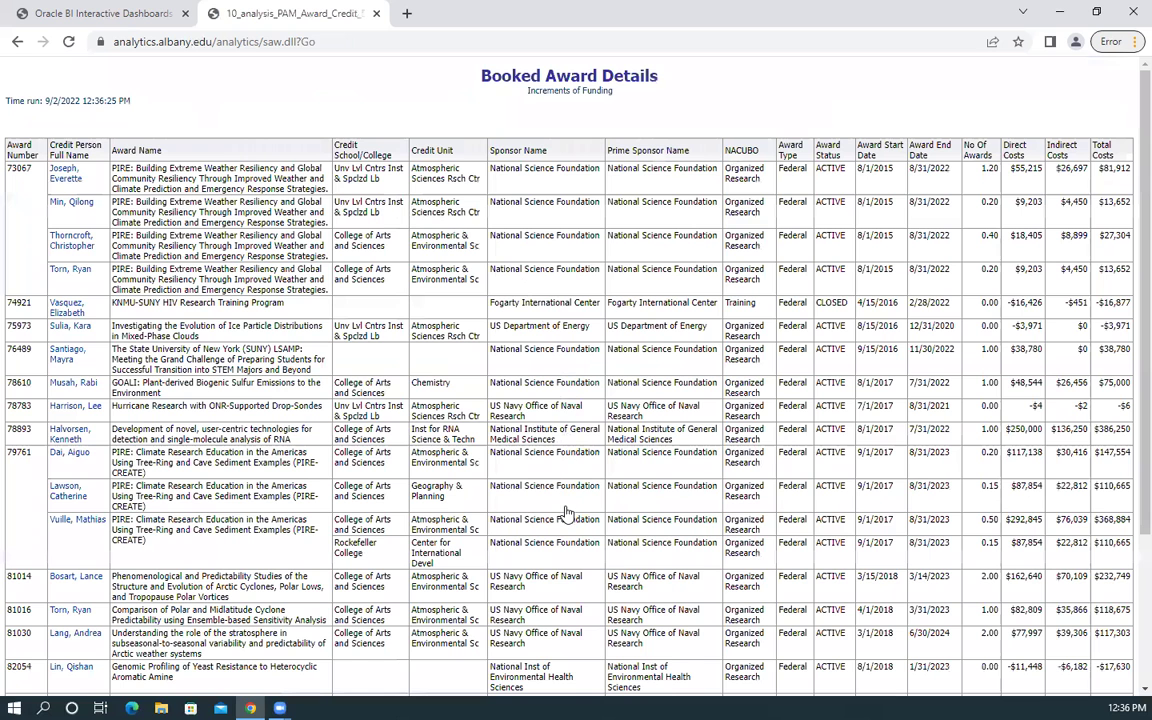
{"action": "scroll", "coordinate": [566, 513], "scroll_direction": "down", "scroll_amount": 1}
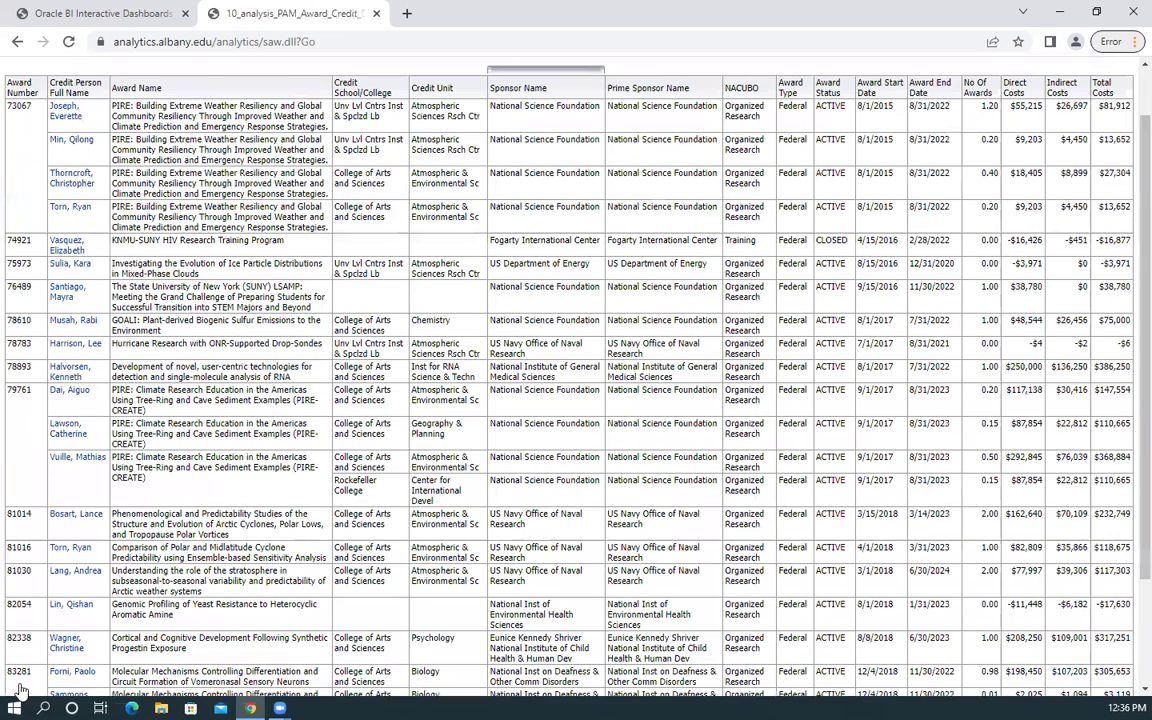
{"action": "scroll", "coordinate": [22, 622], "scroll_direction": "down", "scroll_amount": 3}
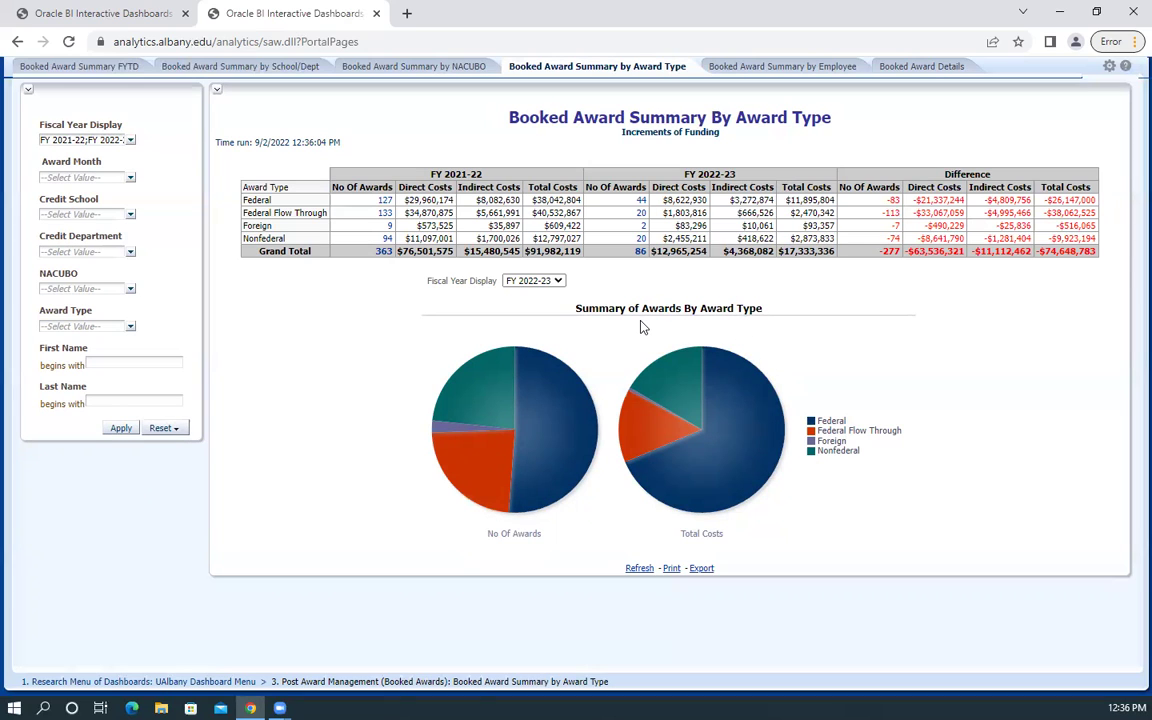
View the first listed credit person's award details from Booked Award Summary by Employee, return, and open Booked Award Details.
{"action": "left_click", "coordinate": [782, 66]}
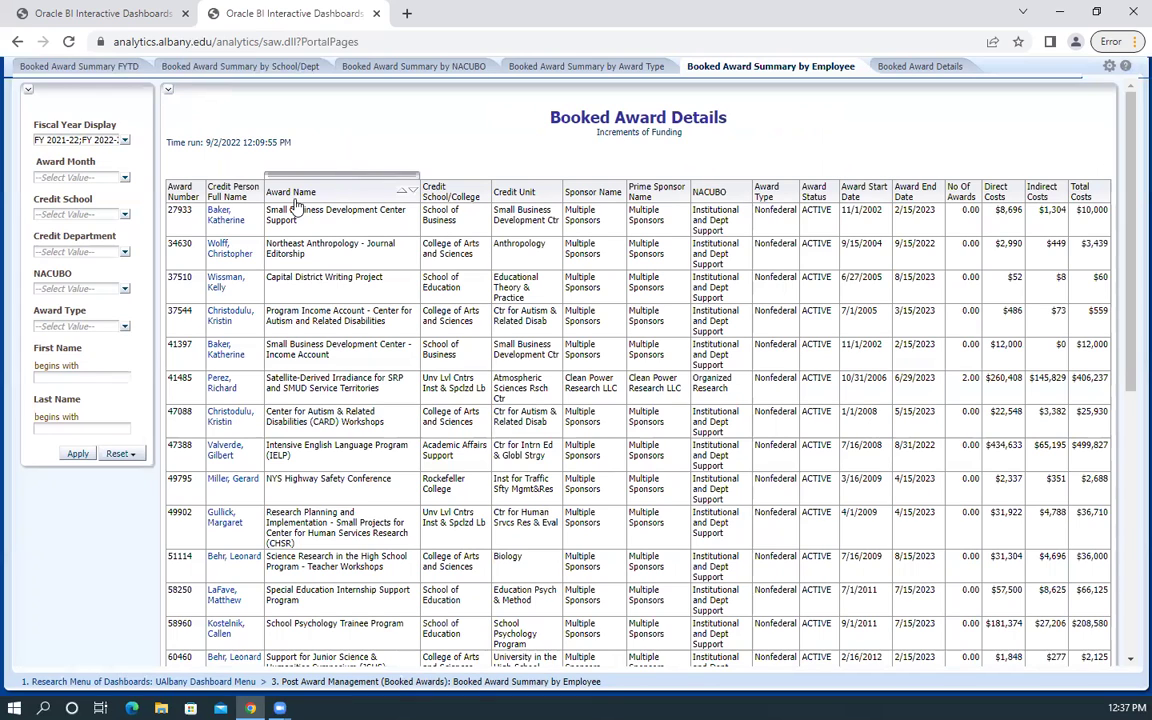
{"action": "left_click", "coordinate": [226, 219]}
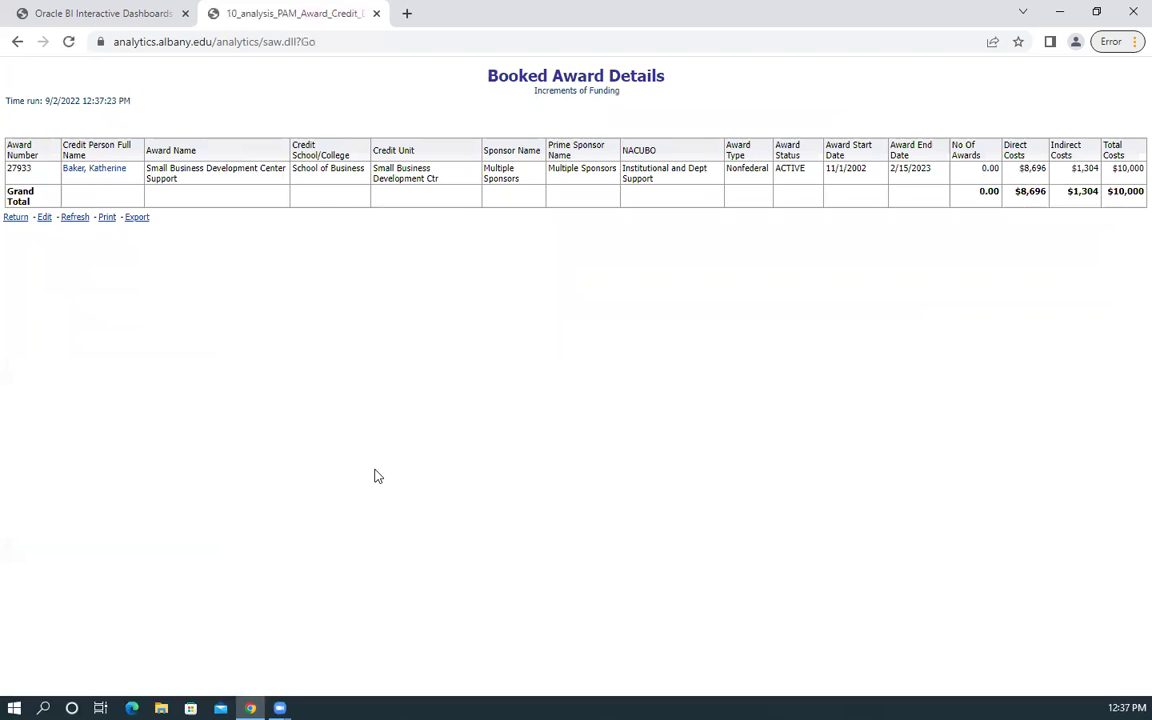
{"action": "left_click", "coordinate": [13, 220]}
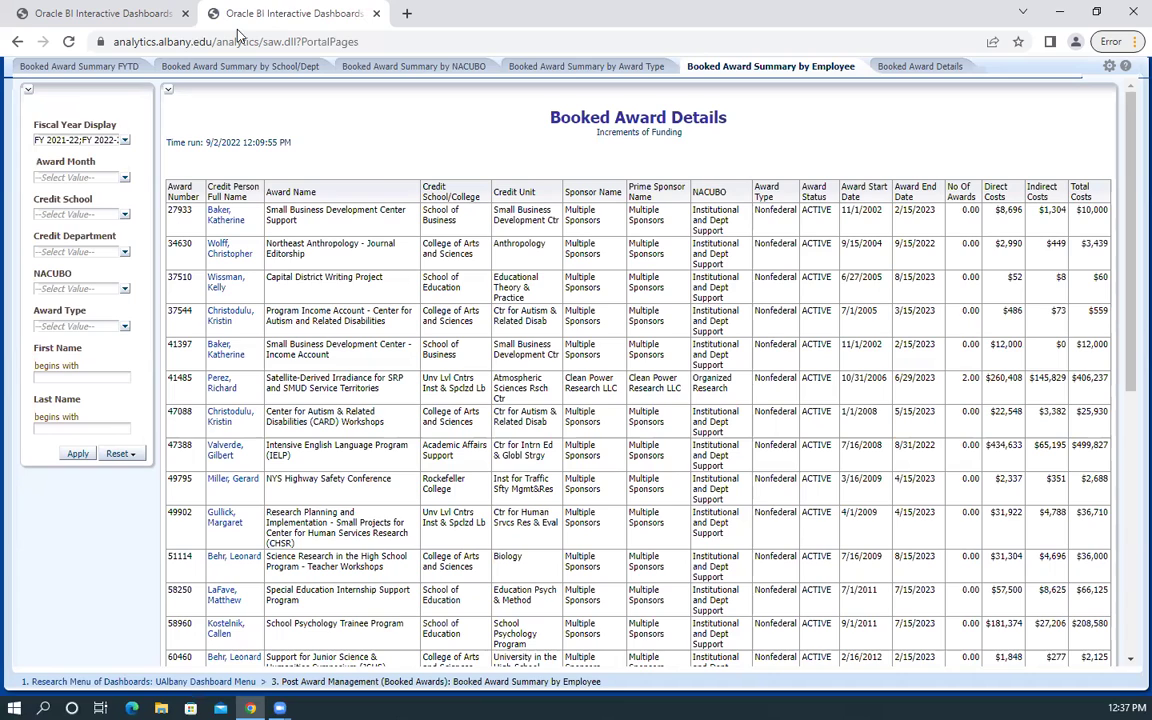
{"action": "left_click", "coordinate": [915, 67]}
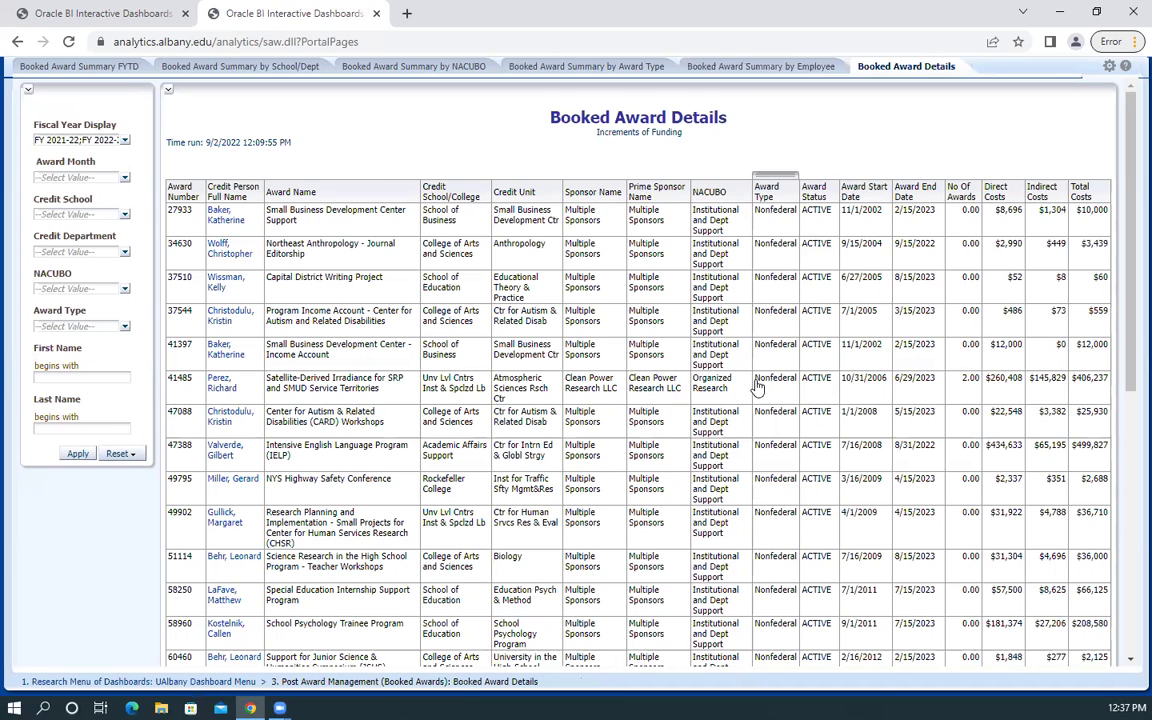